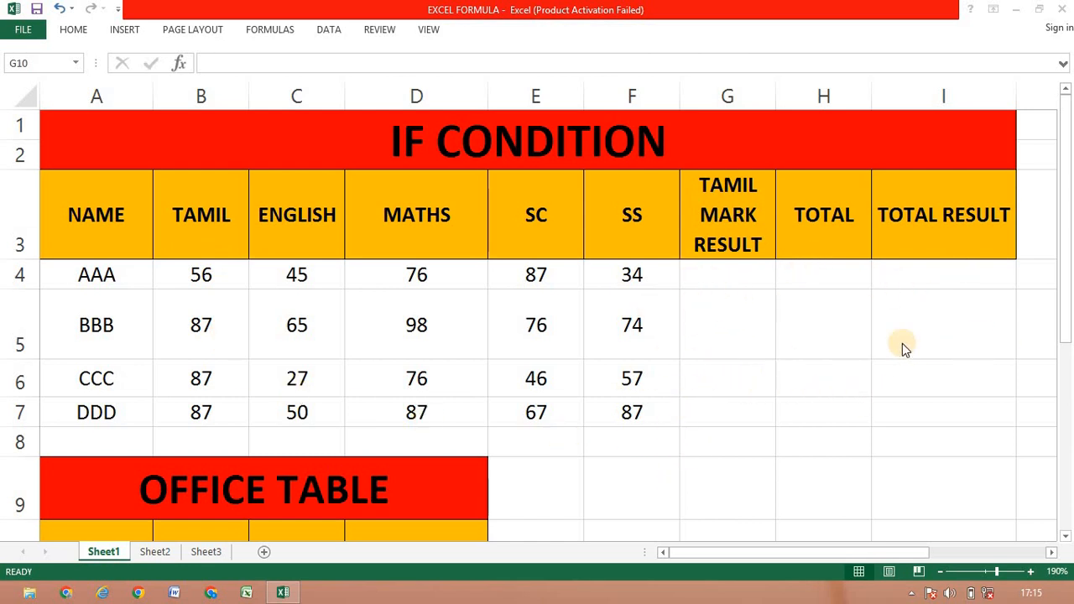
Step: Start an IF formula in G4 whose logical test checks whether the Tamil mark in B4 is >=35
click(953, 555)
click(971, 552)
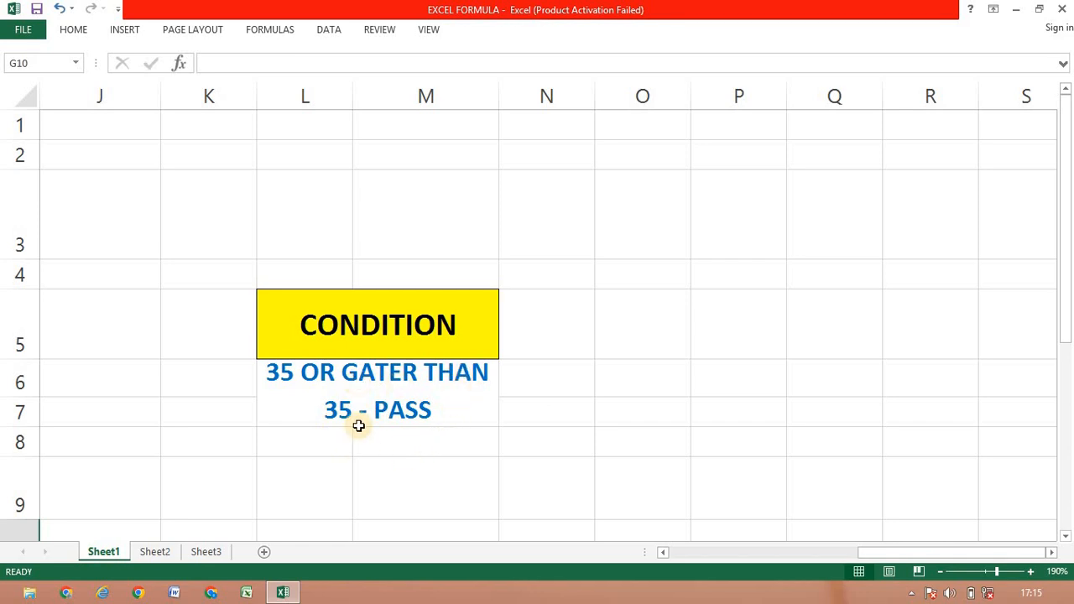
click(698, 554)
click(706, 285)
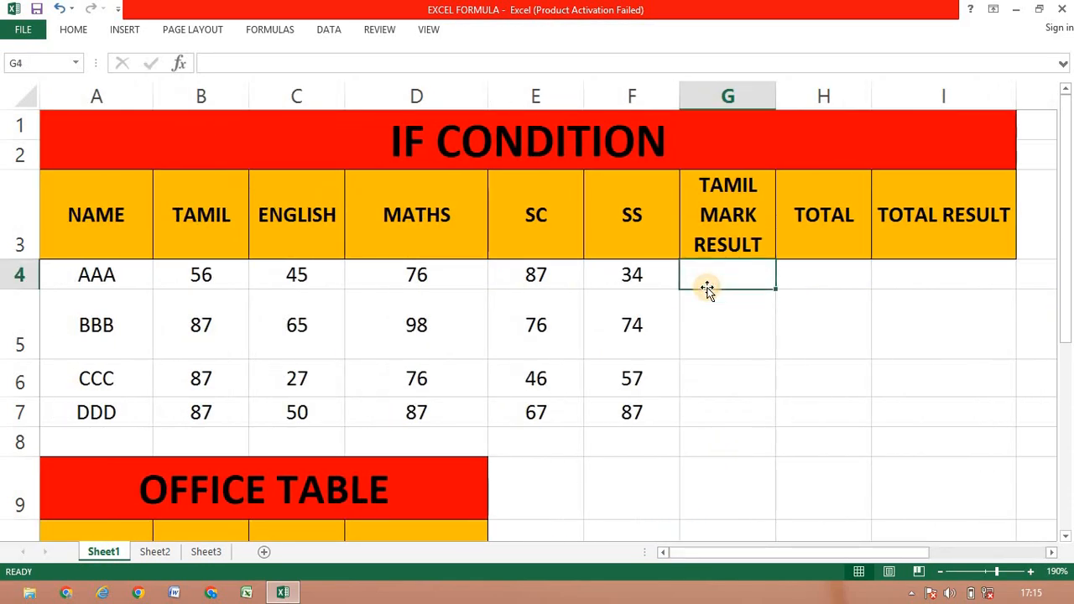
text(=)
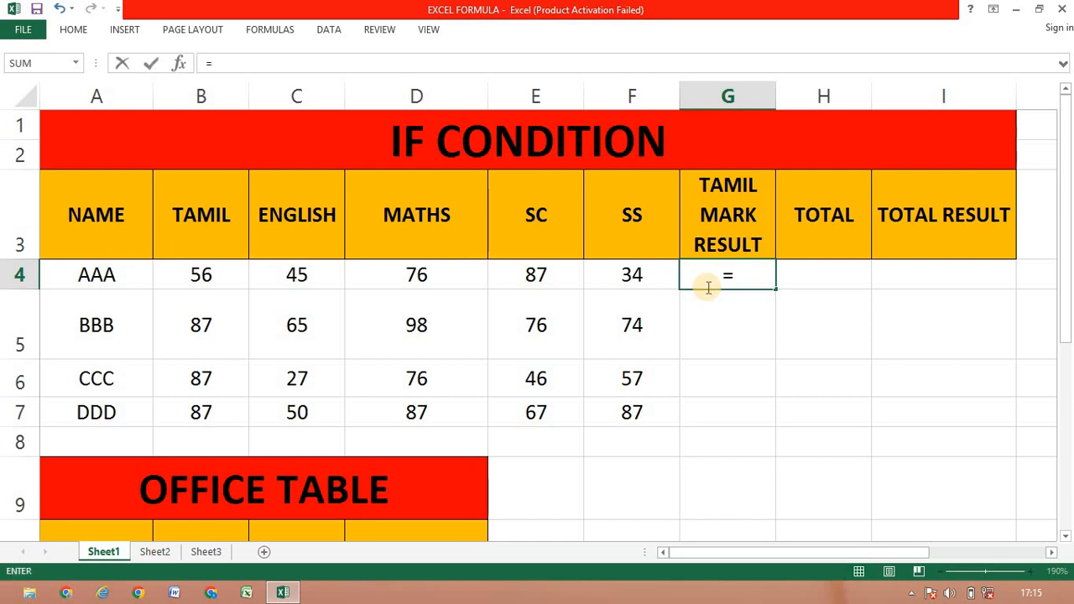
text(if)
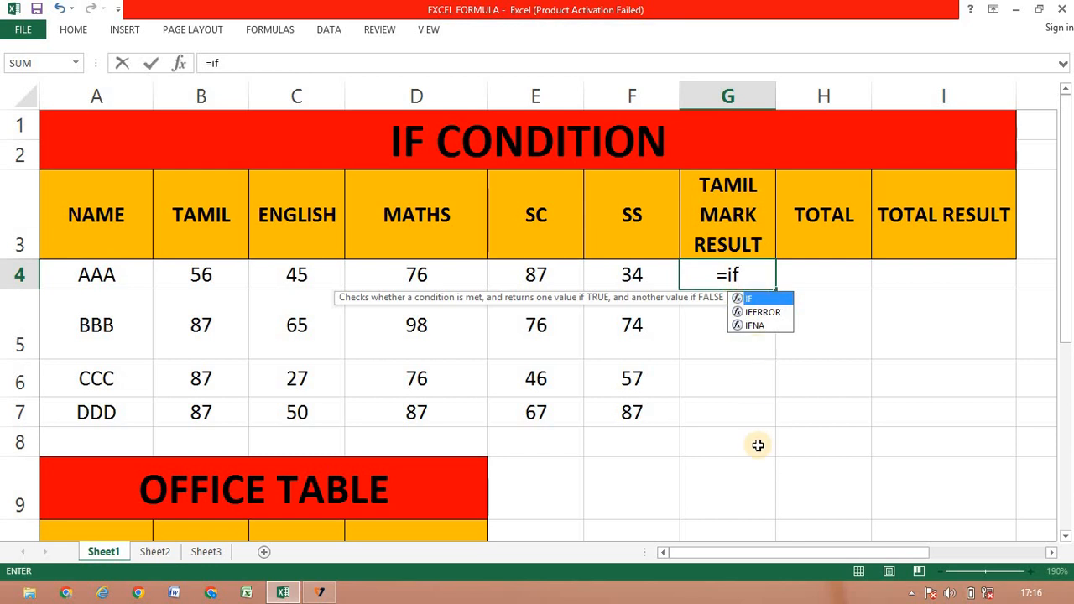
key(Tab)
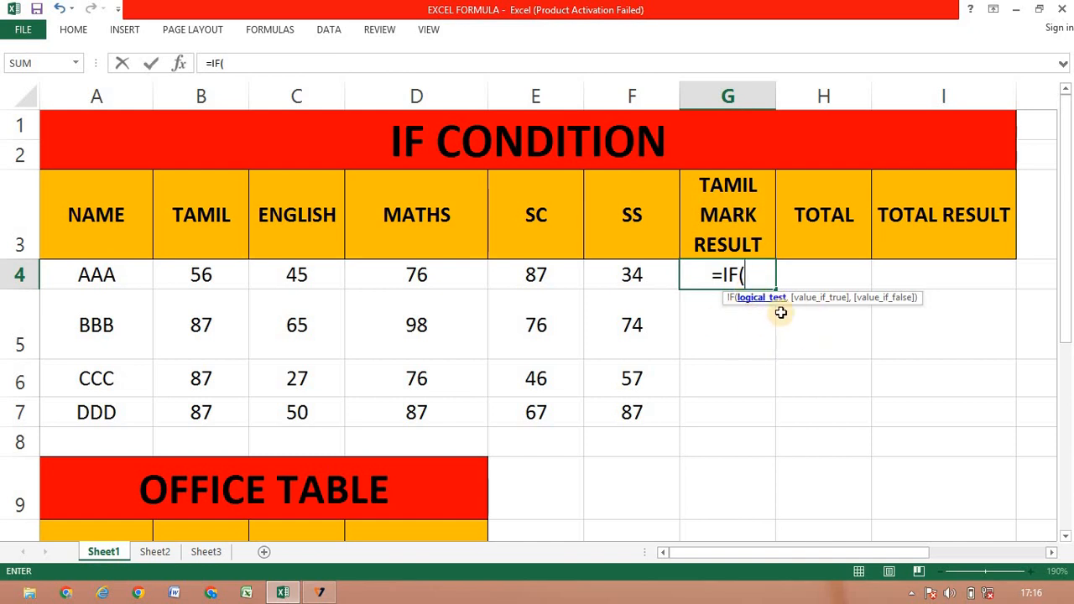
click(188, 282)
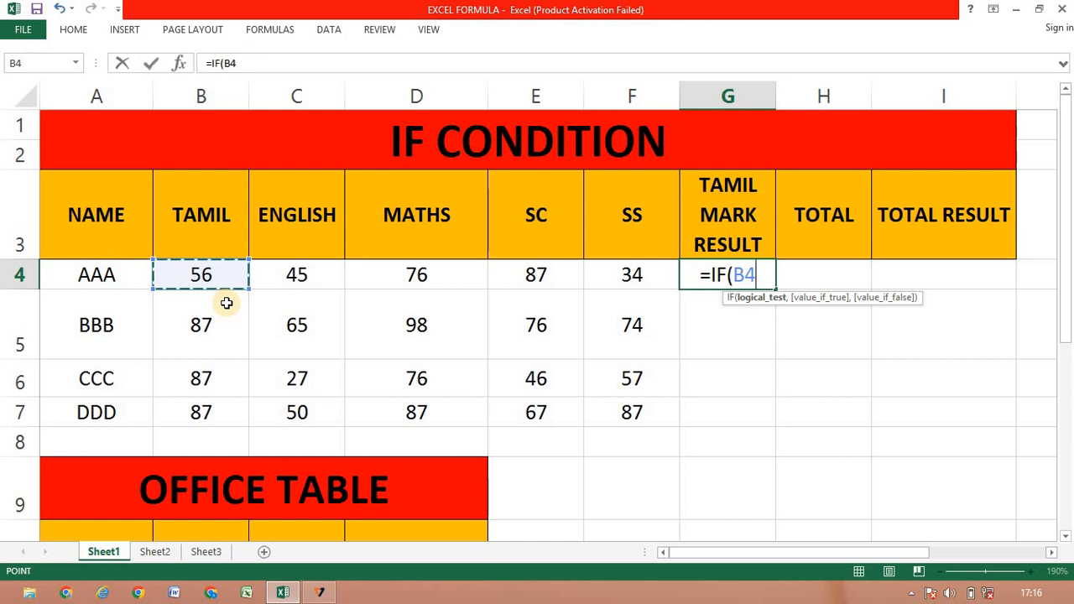
text(>)
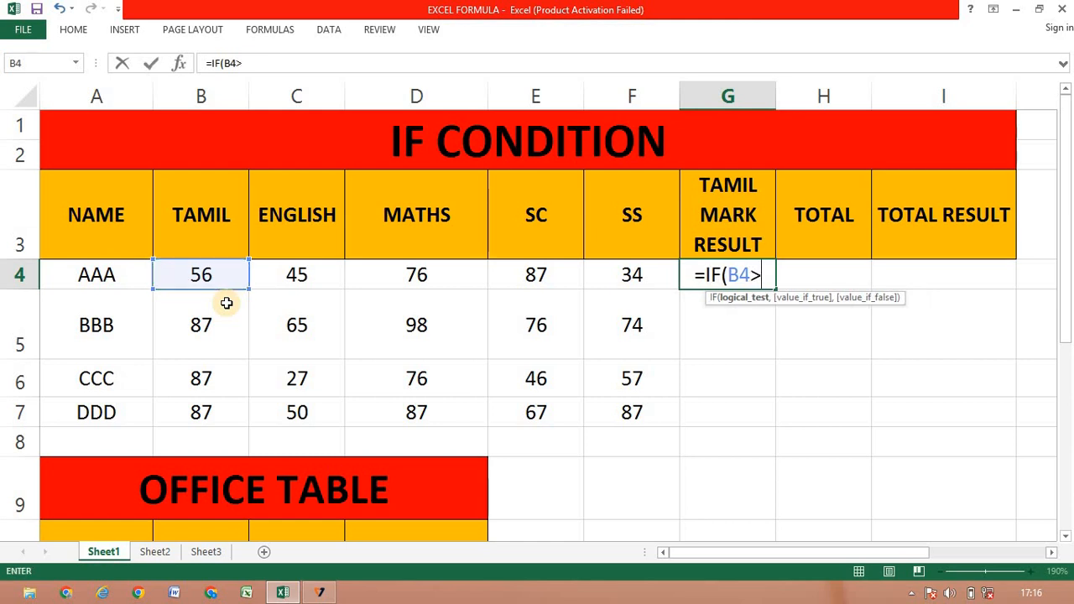
text(=)
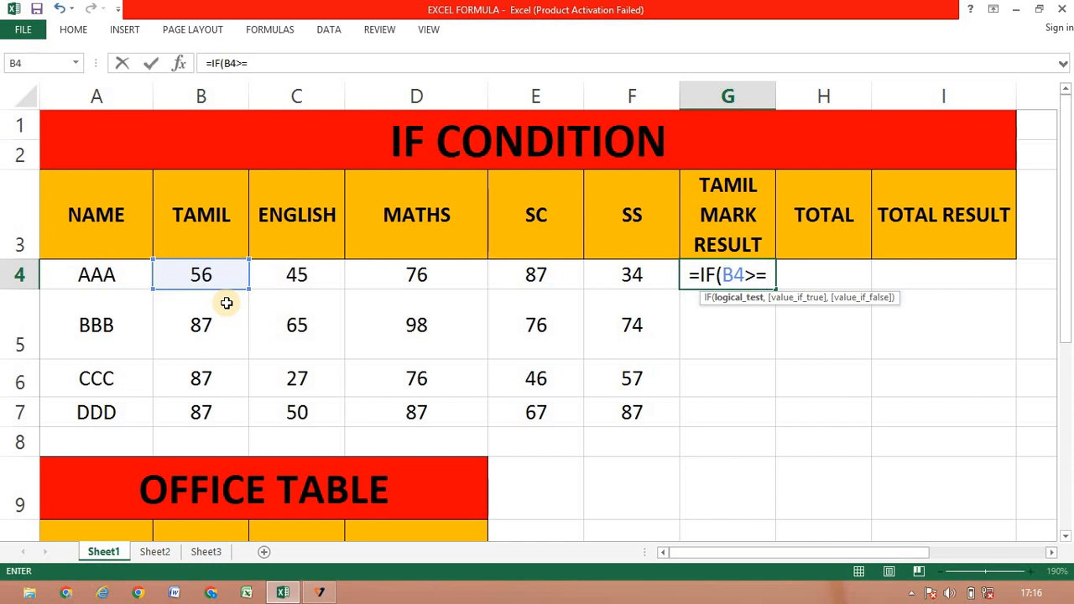
text(35)
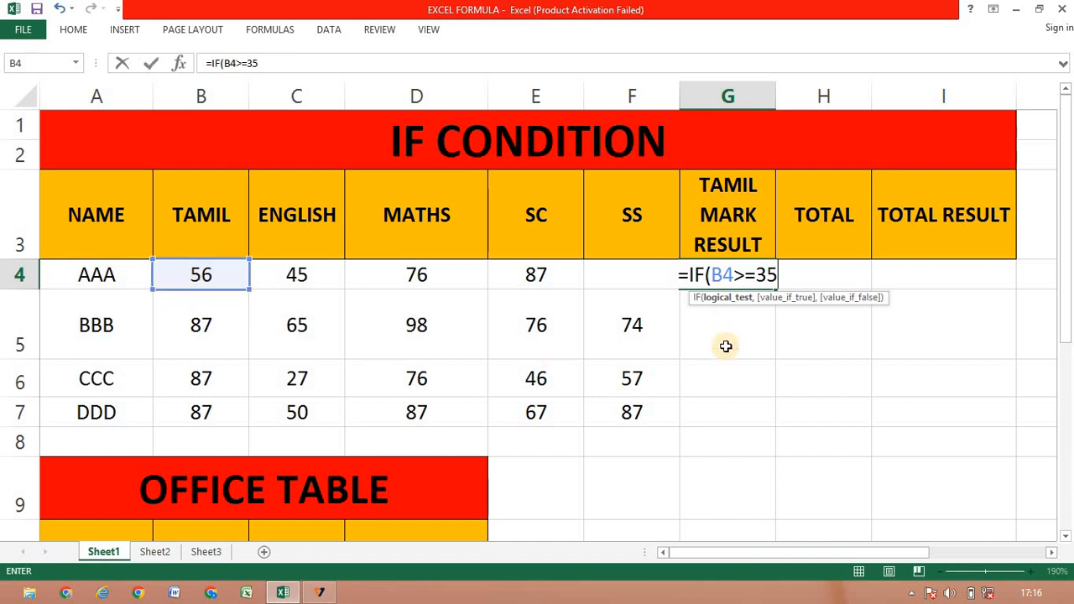
click(750, 276)
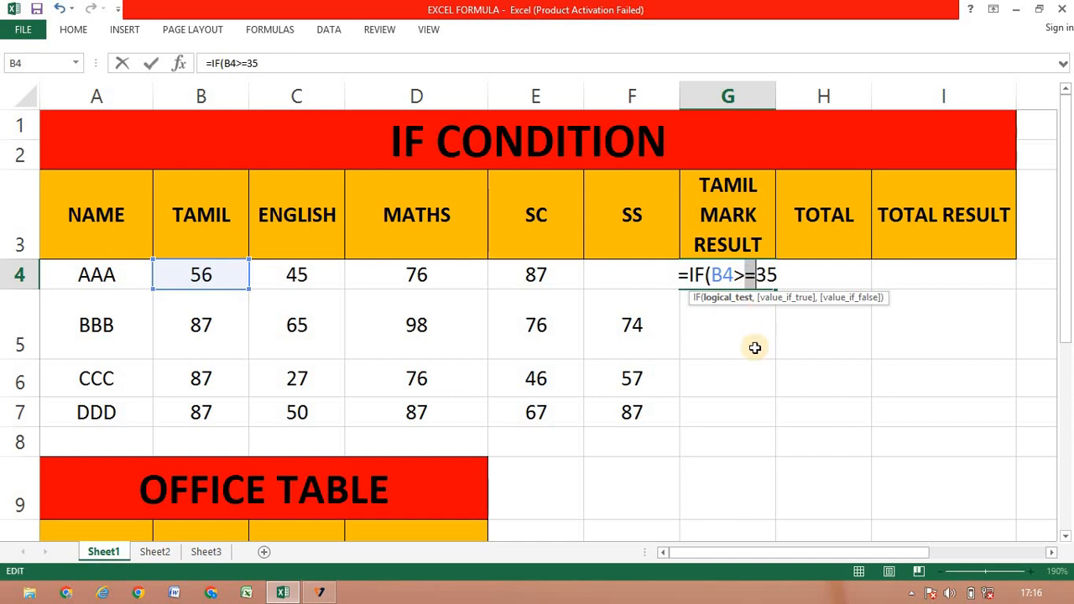
click(734, 275)
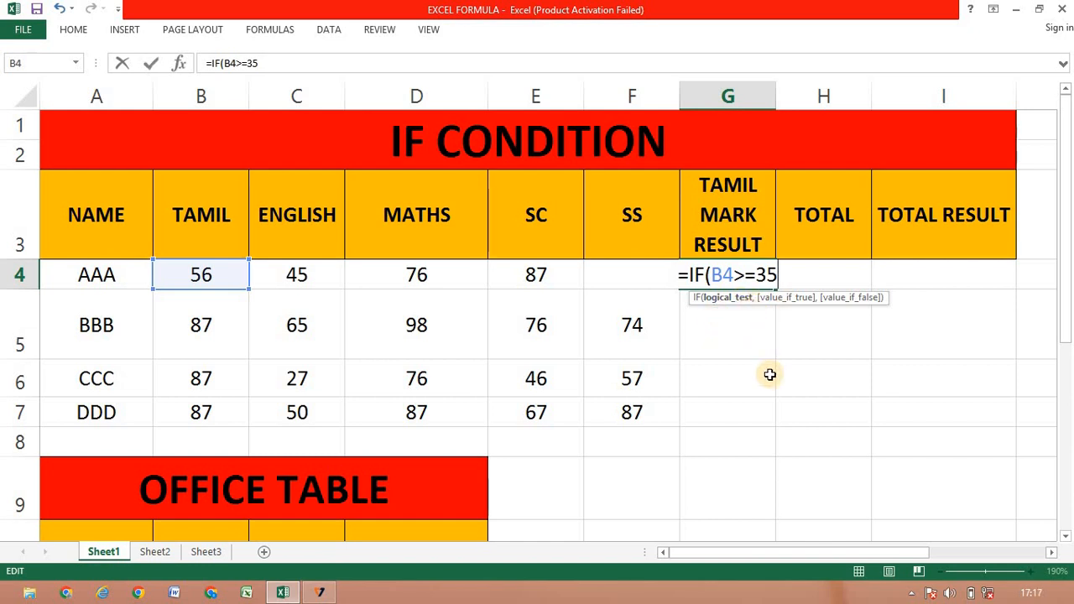
Step: Add "pass" in quotation marks as the value-if-true argument of the IF formula in G4
text(,)
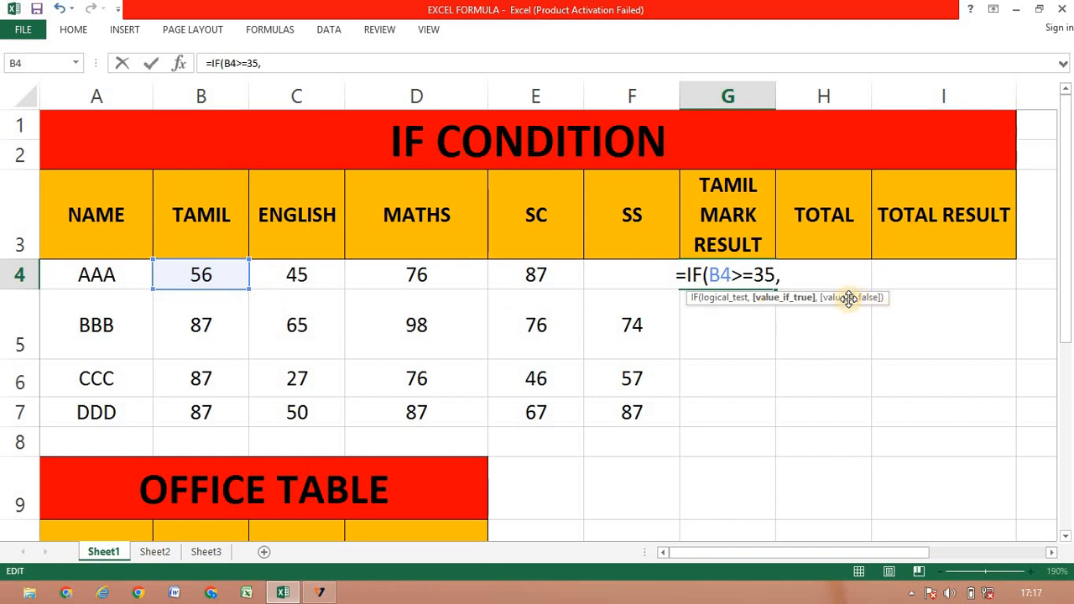
text(pass)
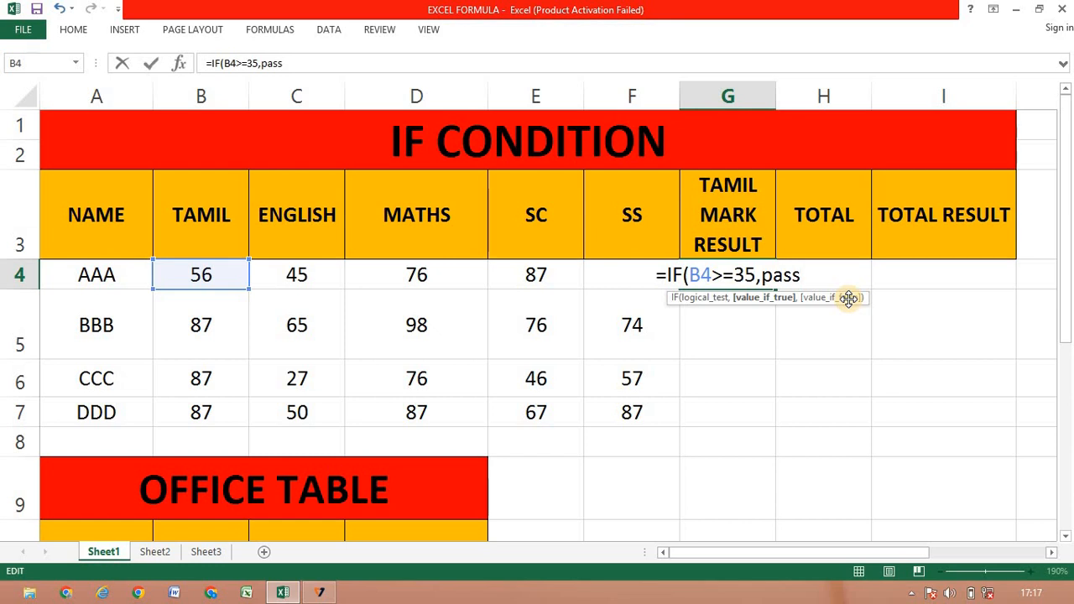
key(Left)
key(Left)
text("pass)
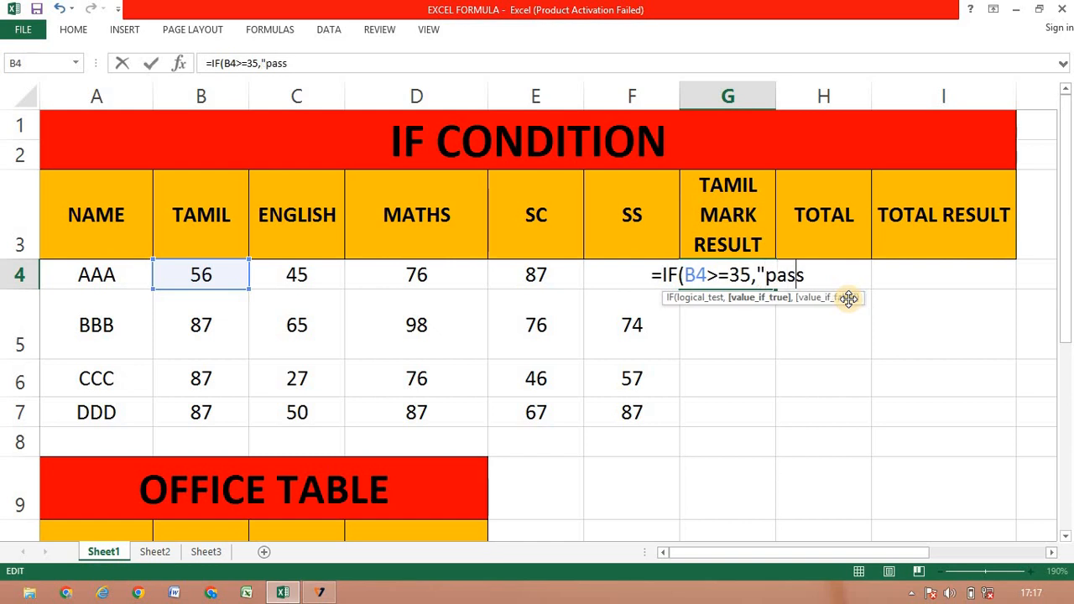
text(")
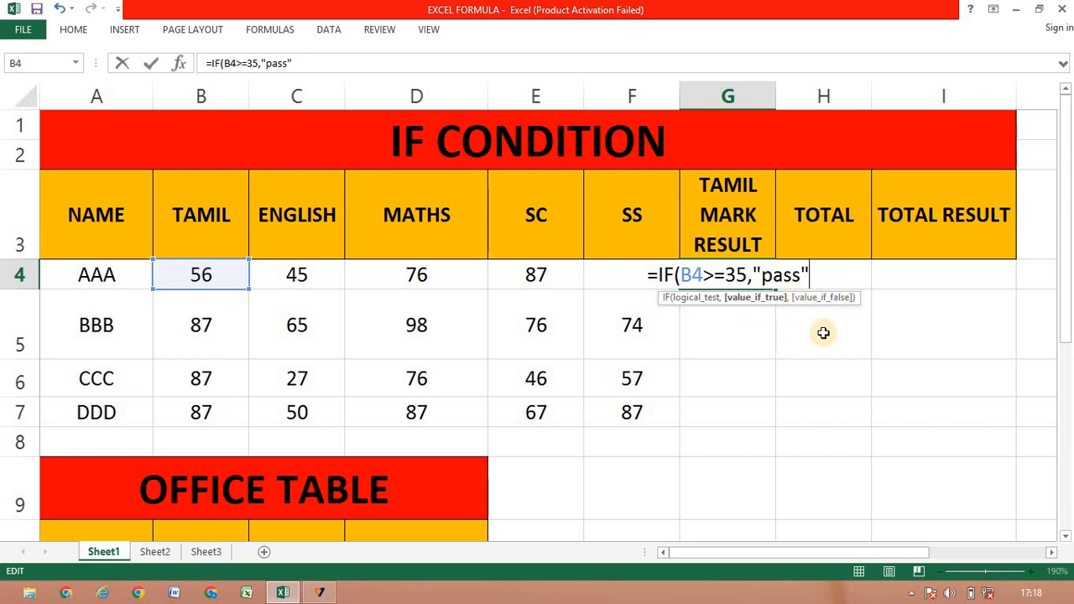
Step: Complete the G4 formula with "fail" as the value if false and fill it down through G7
text(,)
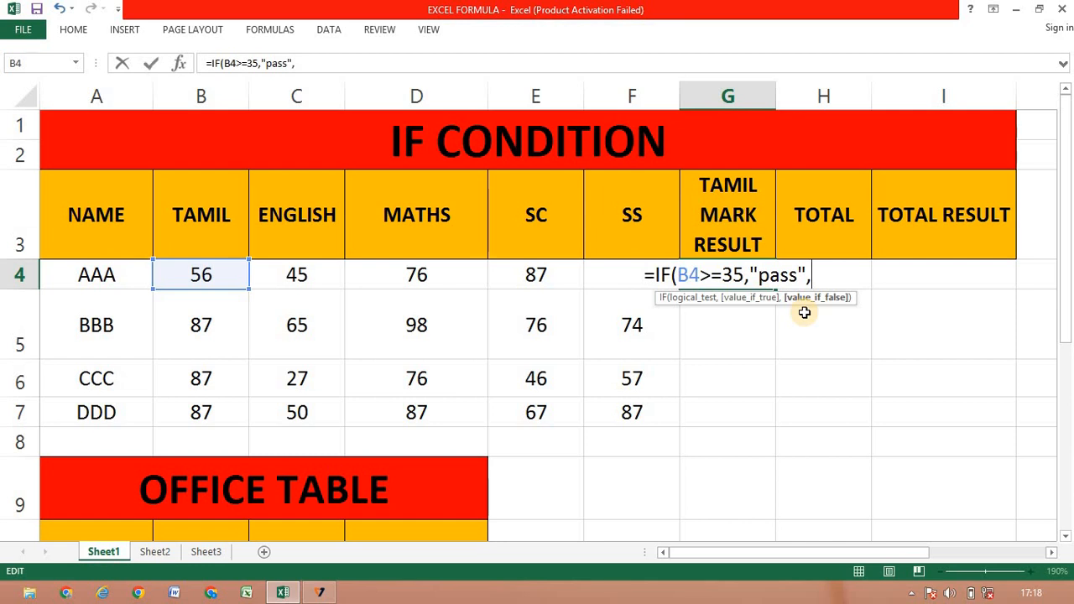
text("fai)
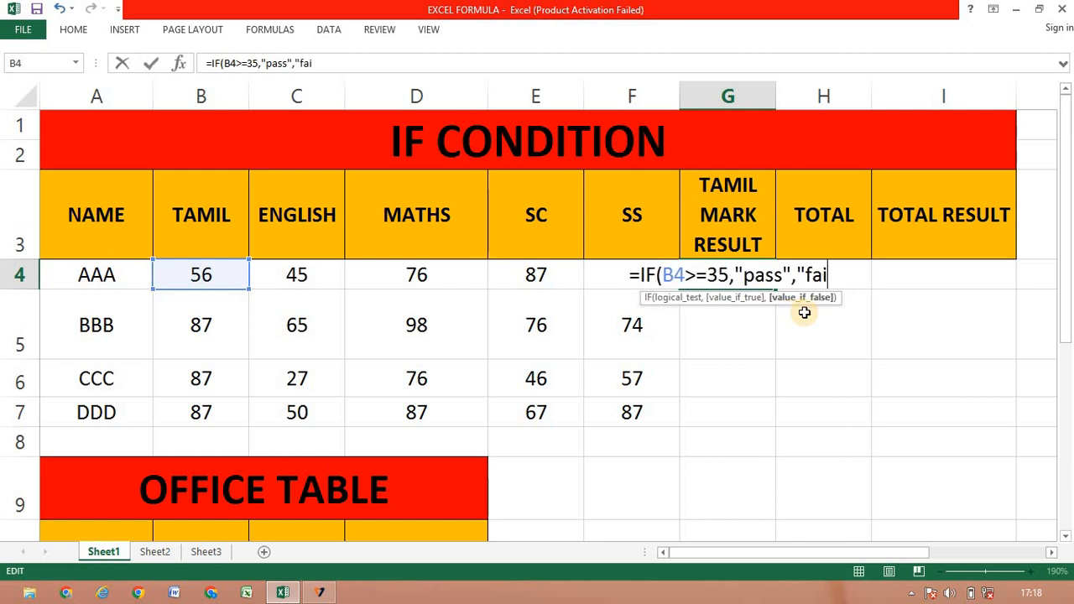
text(l")
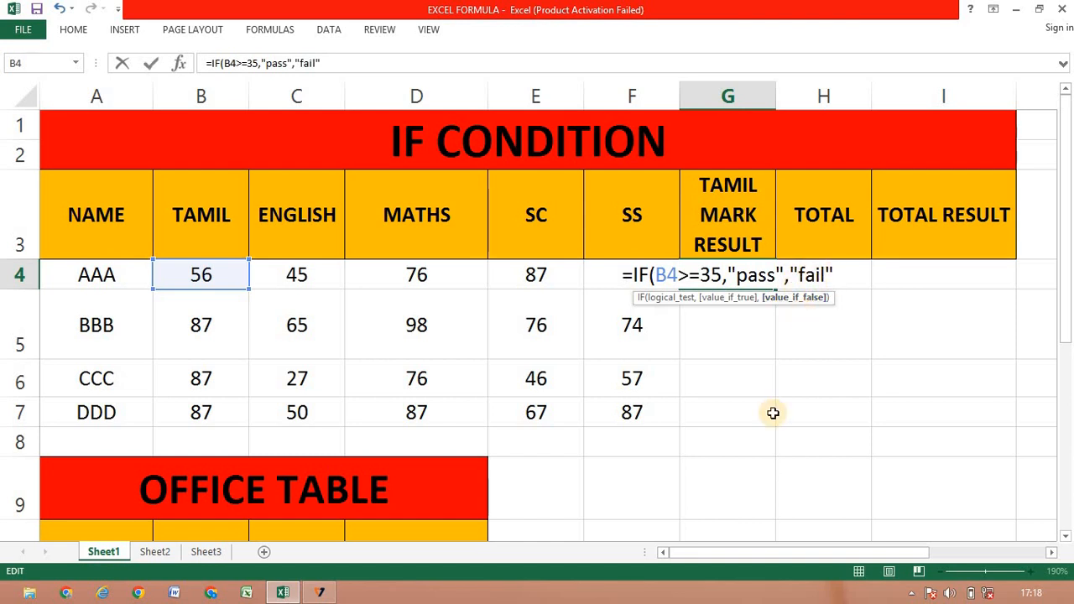
text())
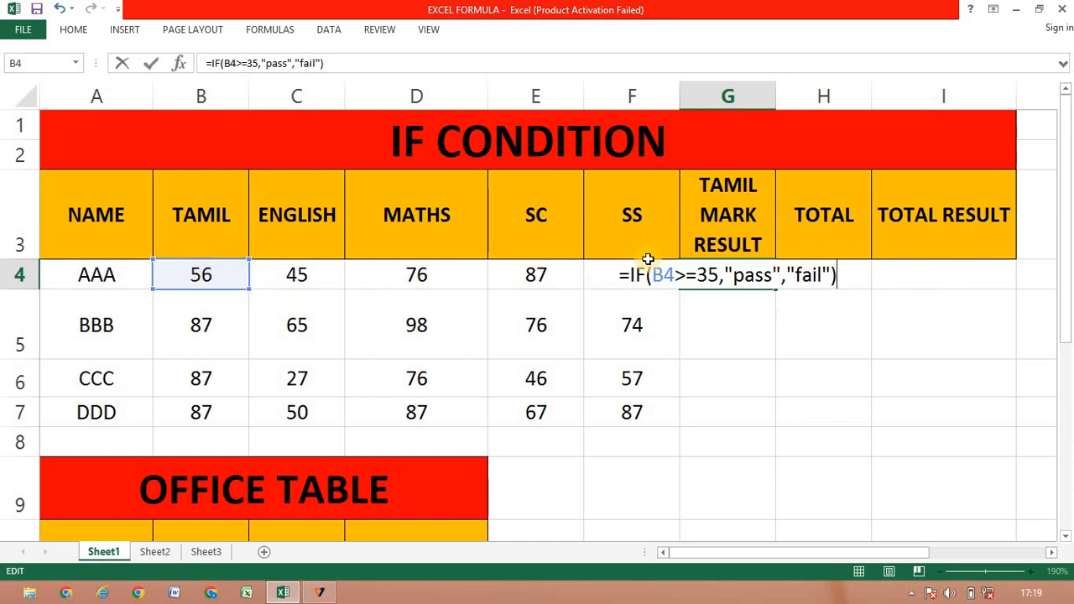
key(Return)
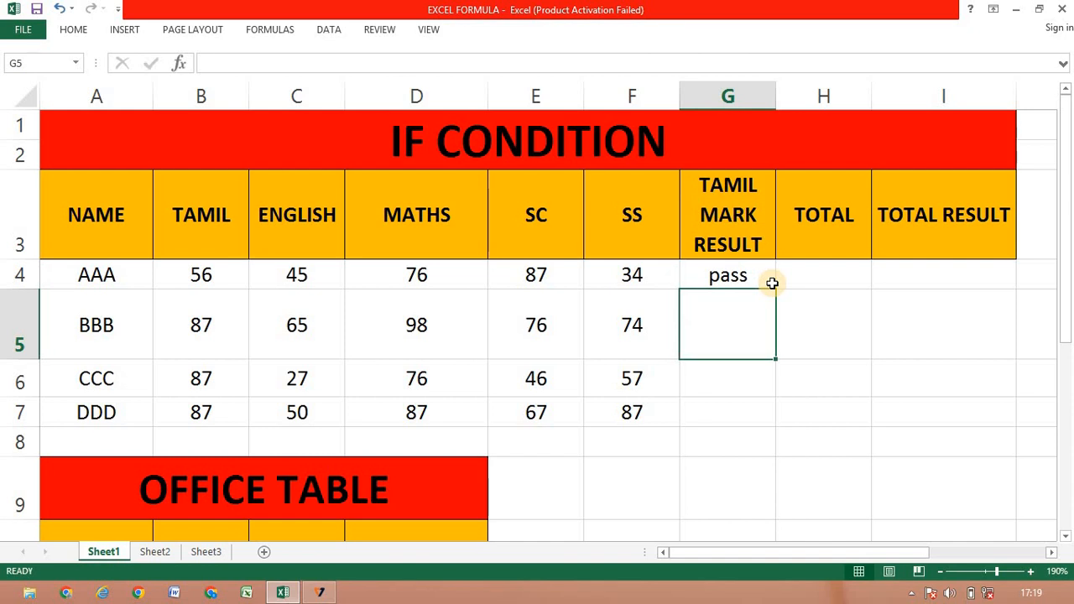
click(759, 274)
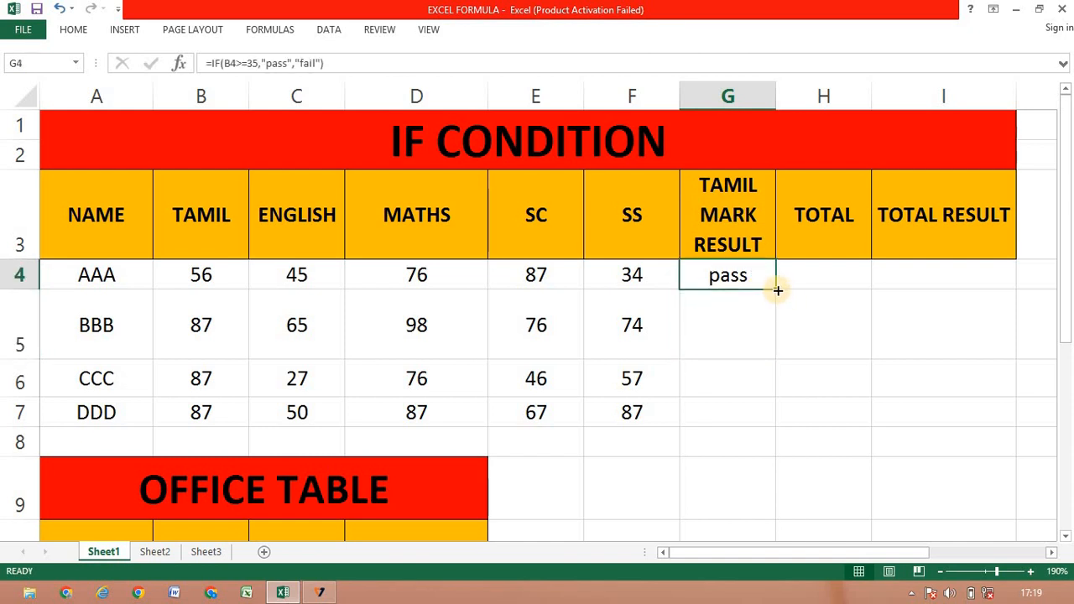
drag(777, 302, 772, 421)
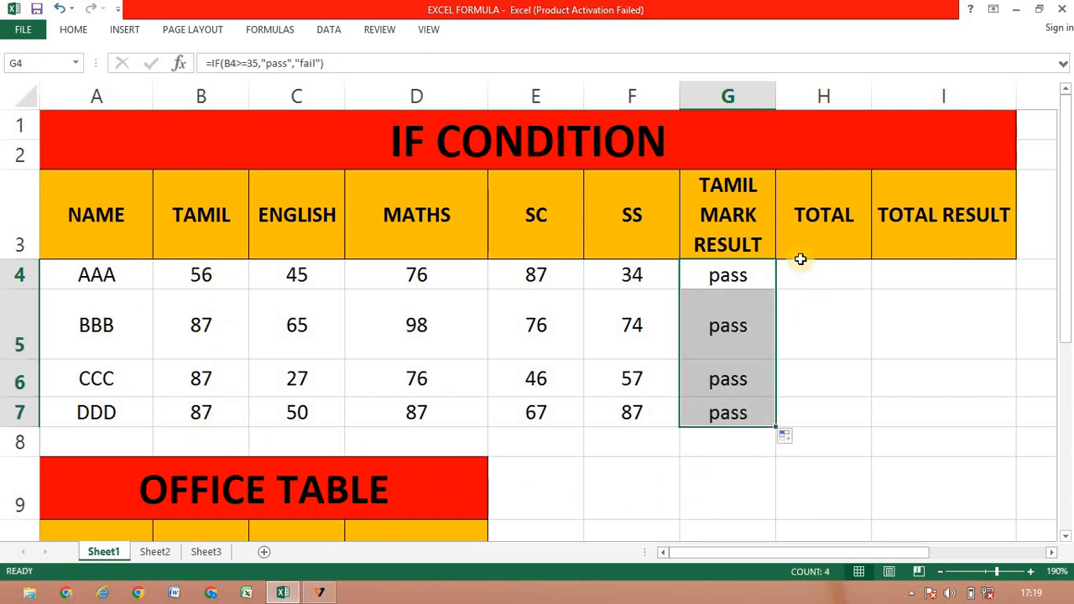
Step: Change the Tamil marks to 30 for BBB and 26 for DDD to test the result formula
click(217, 335)
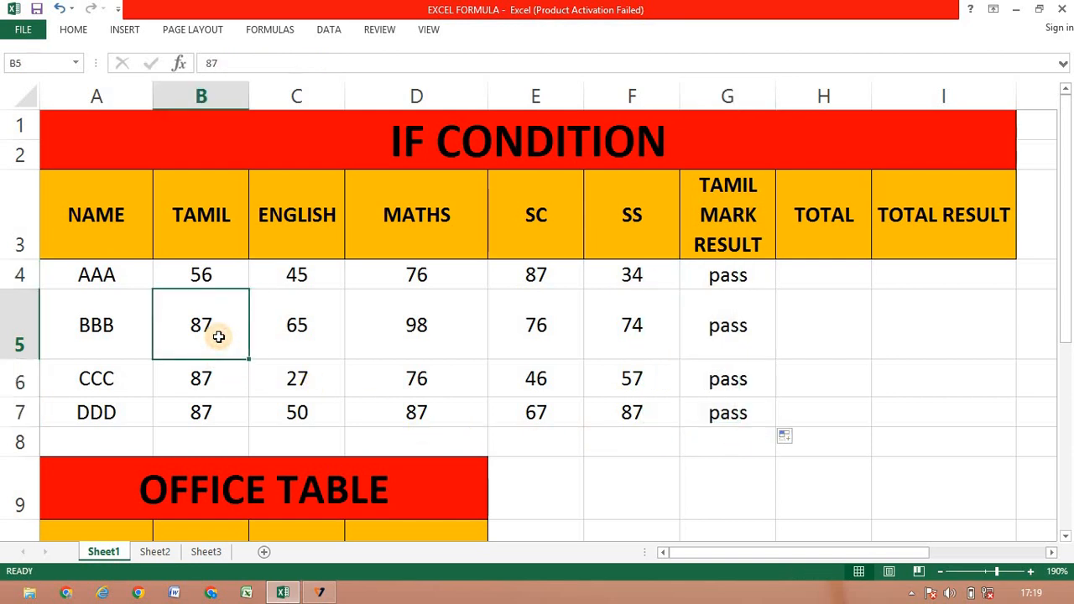
text(3)
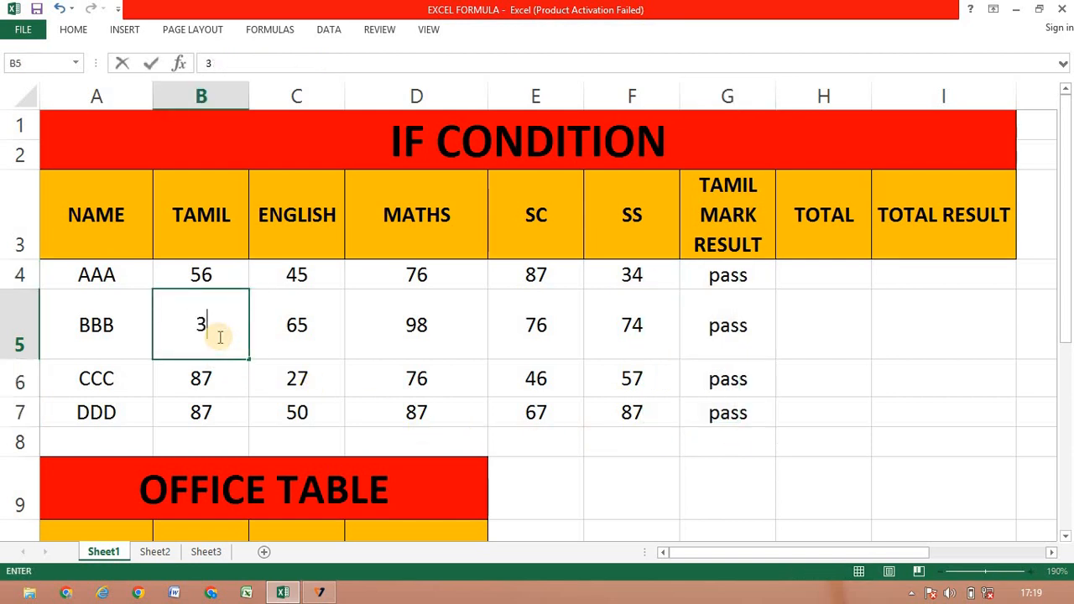
text(0)
key(Return)
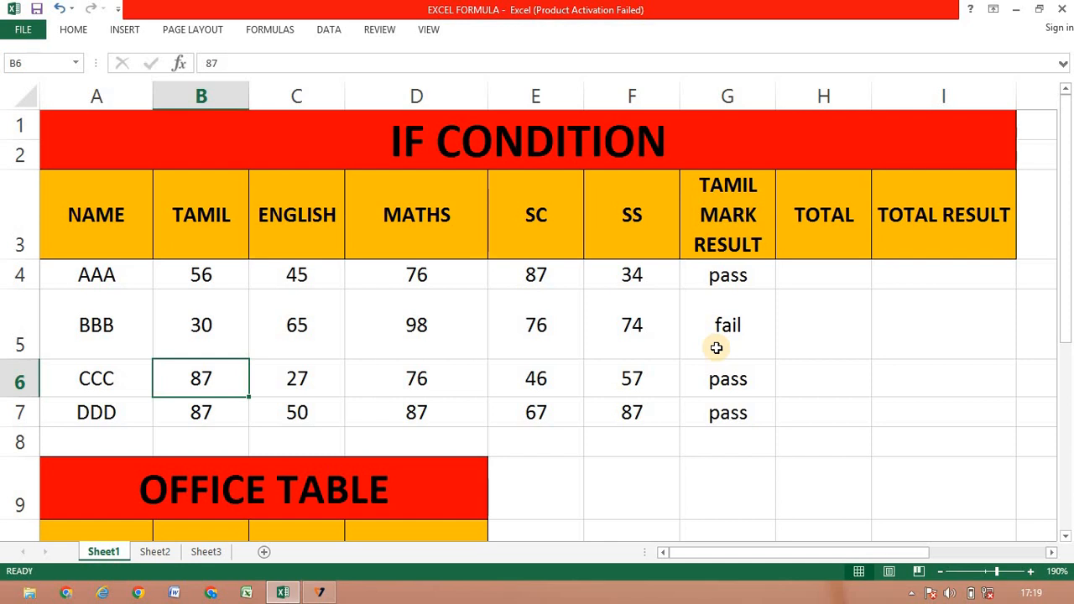
click(190, 417)
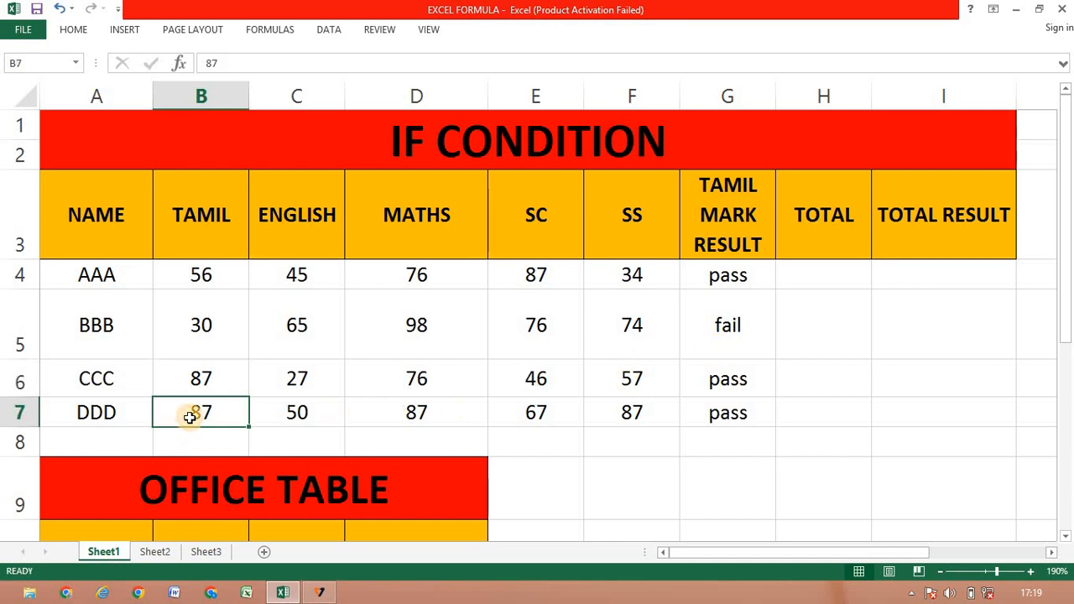
text(26)
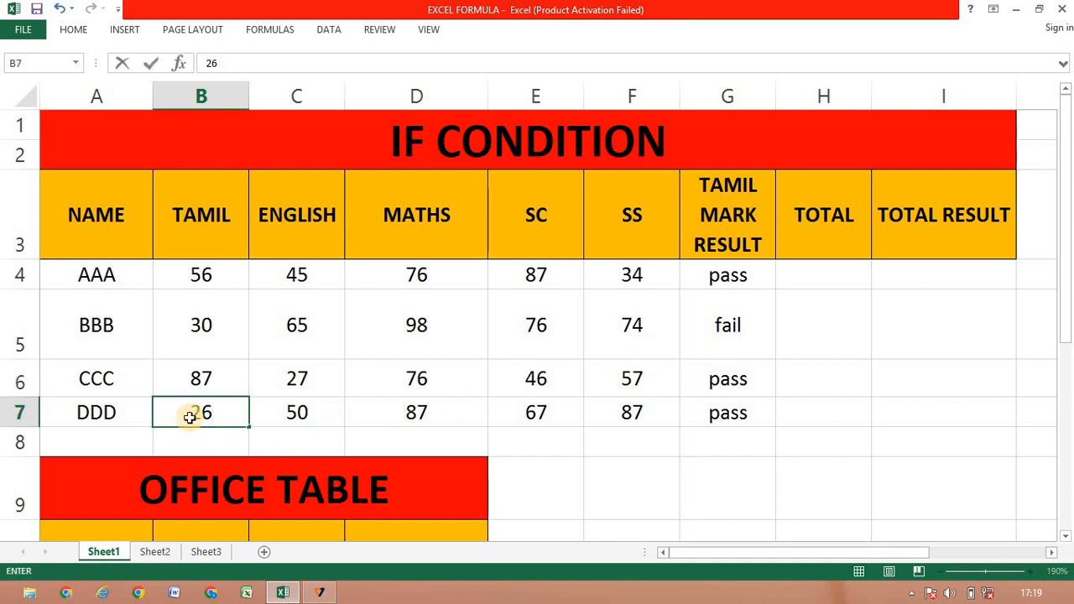
key(Return)
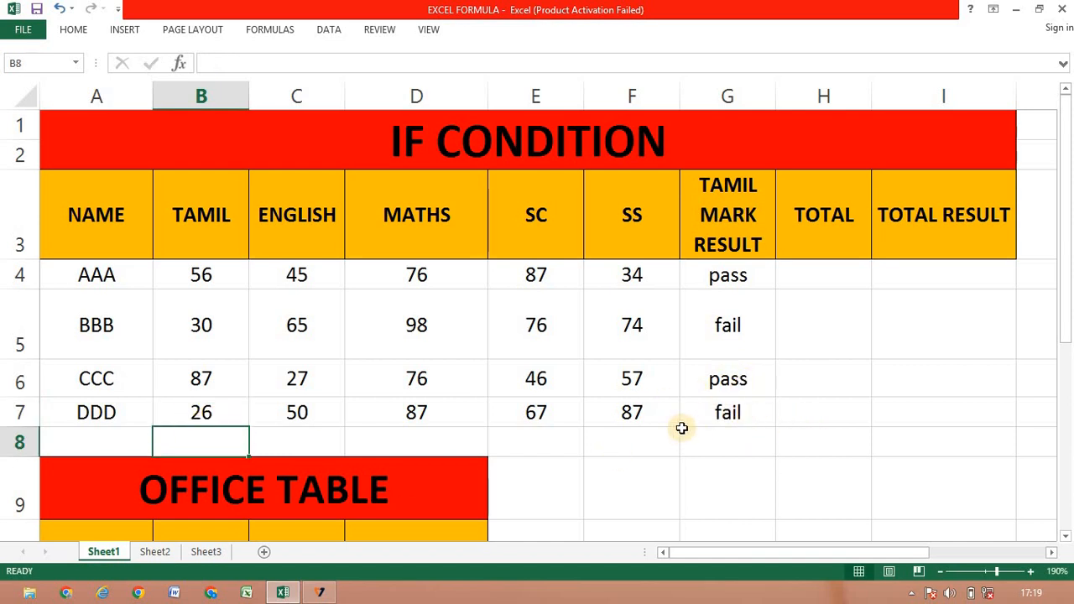
click(722, 340)
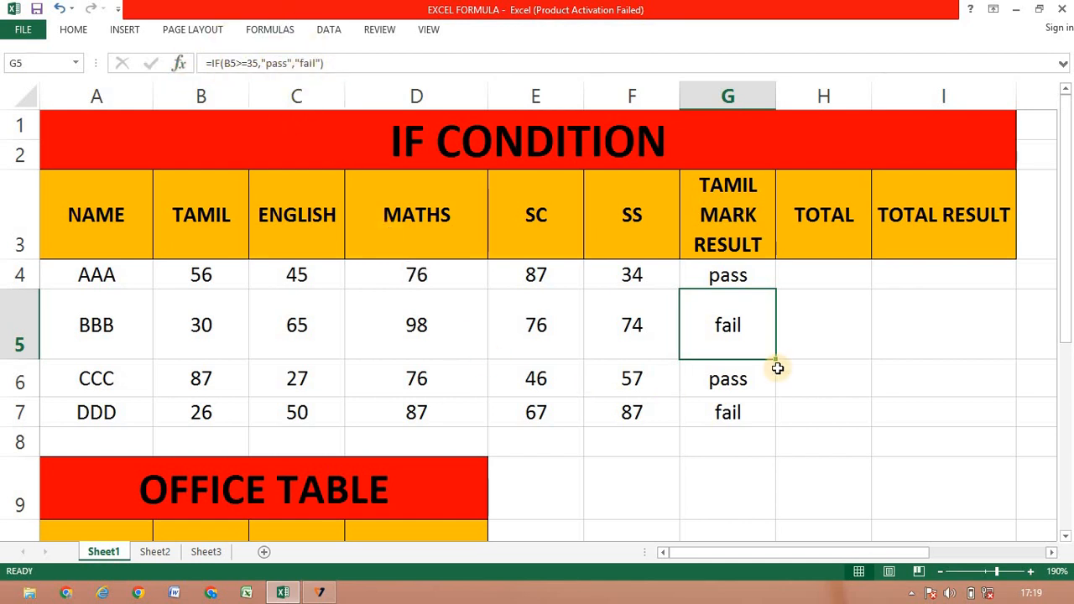
Step: Total AAA's five subject marks in H4 with the formula =sum(B4:F4)
click(813, 279)
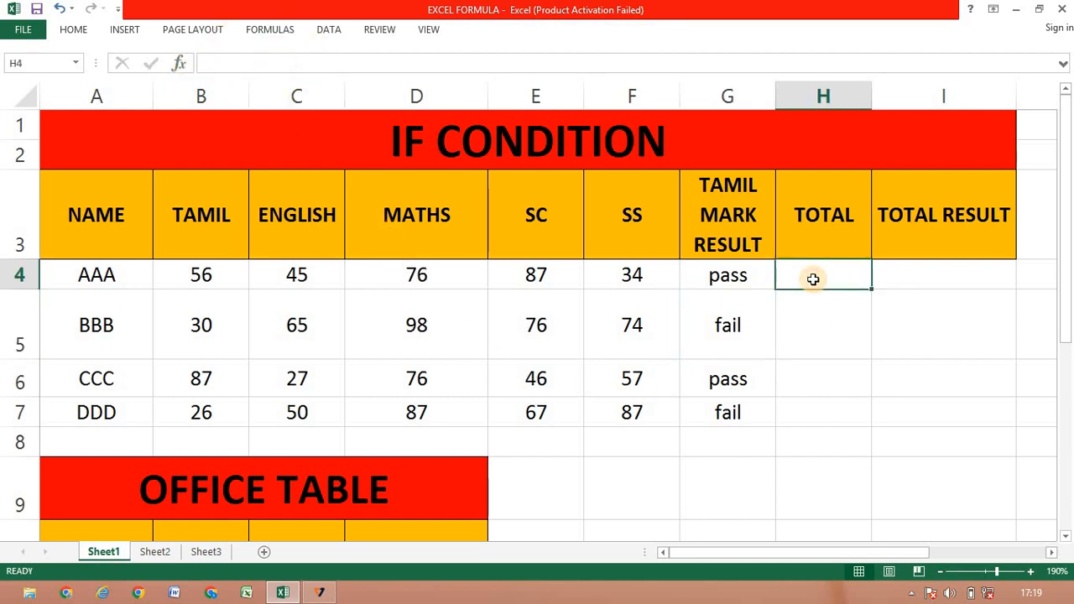
text(=)
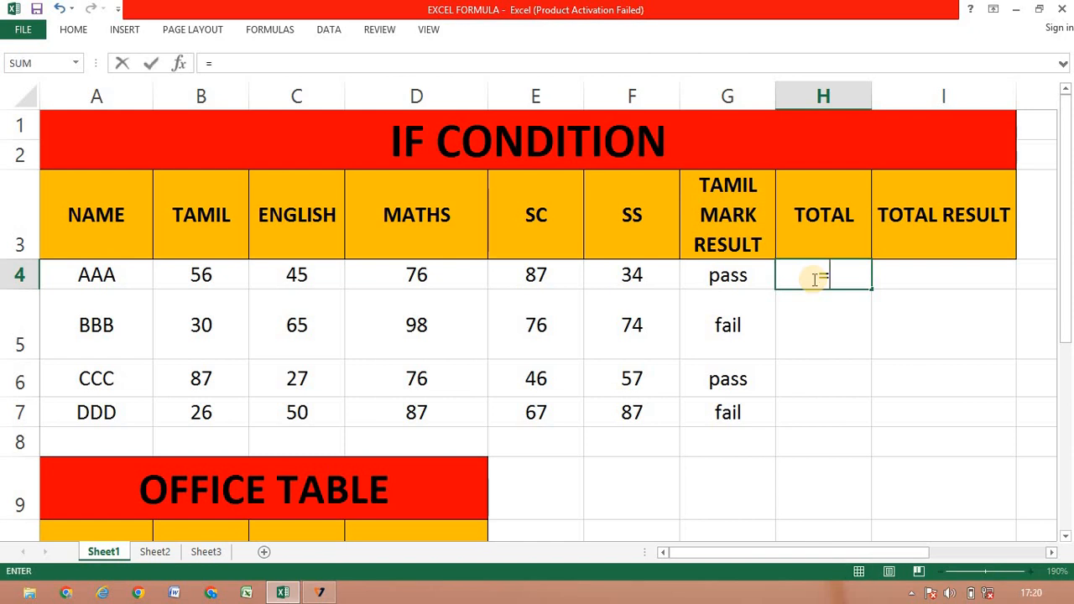
text(sum)
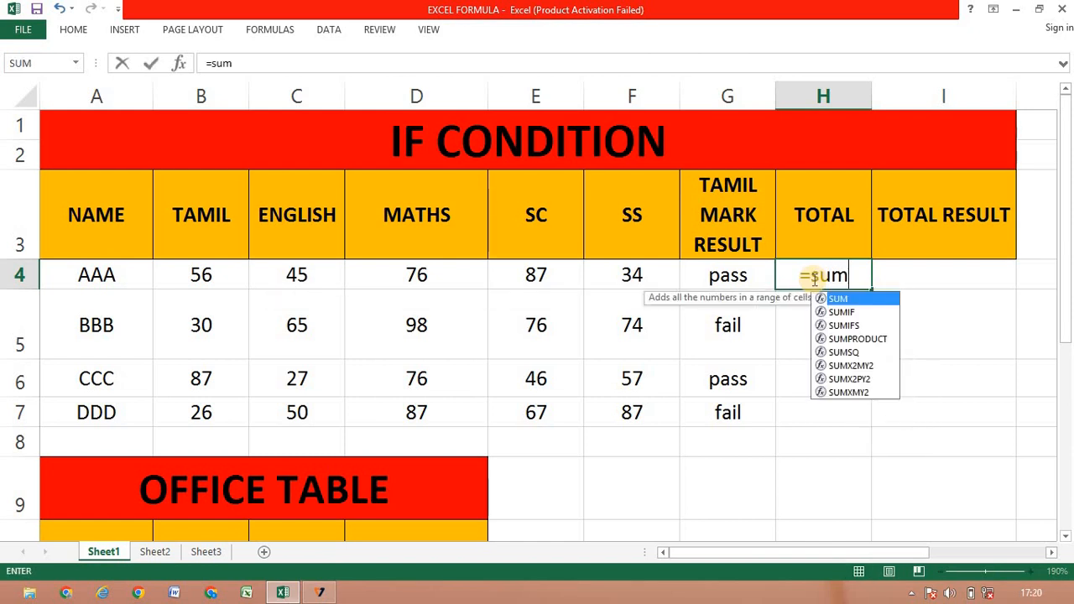
text(()
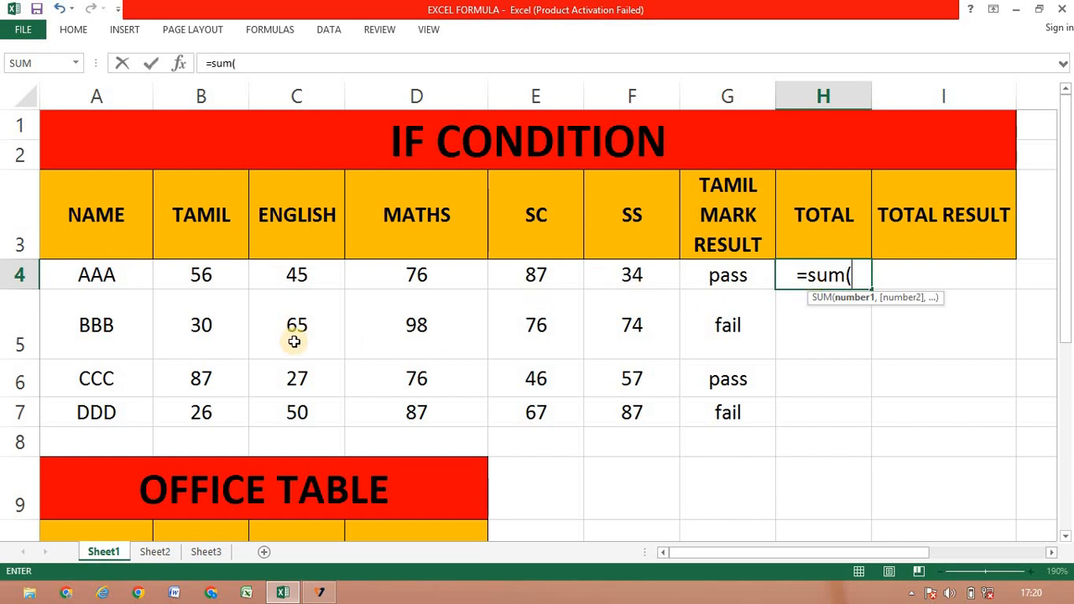
drag(209, 273, 613, 274)
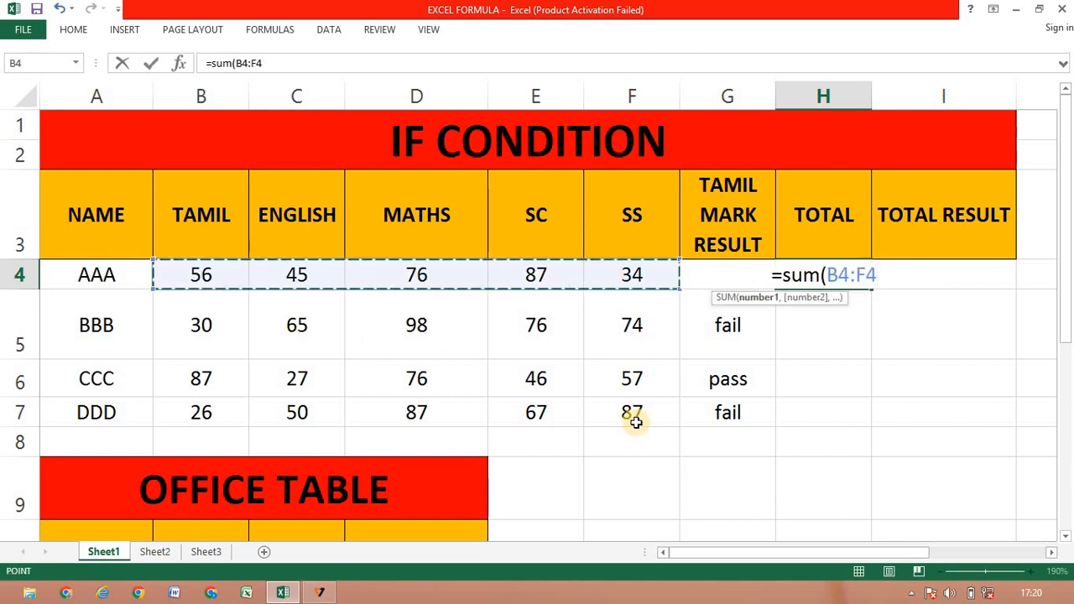
text())
key(Return)
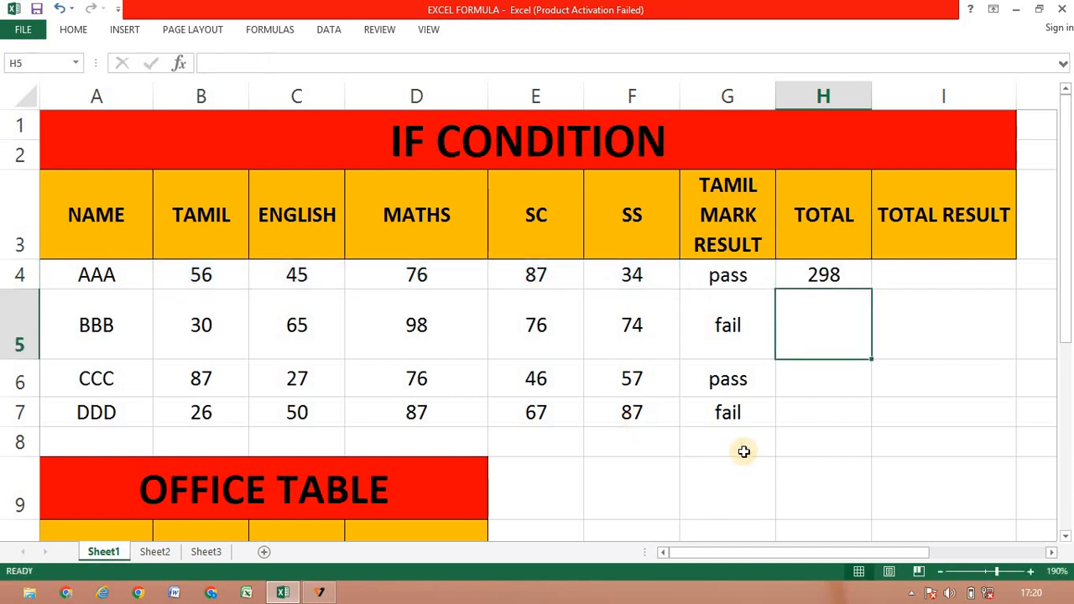
Step: Fill the total formula from H4 down through H7 and calculate the passing total in G9 with =35*5
click(831, 278)
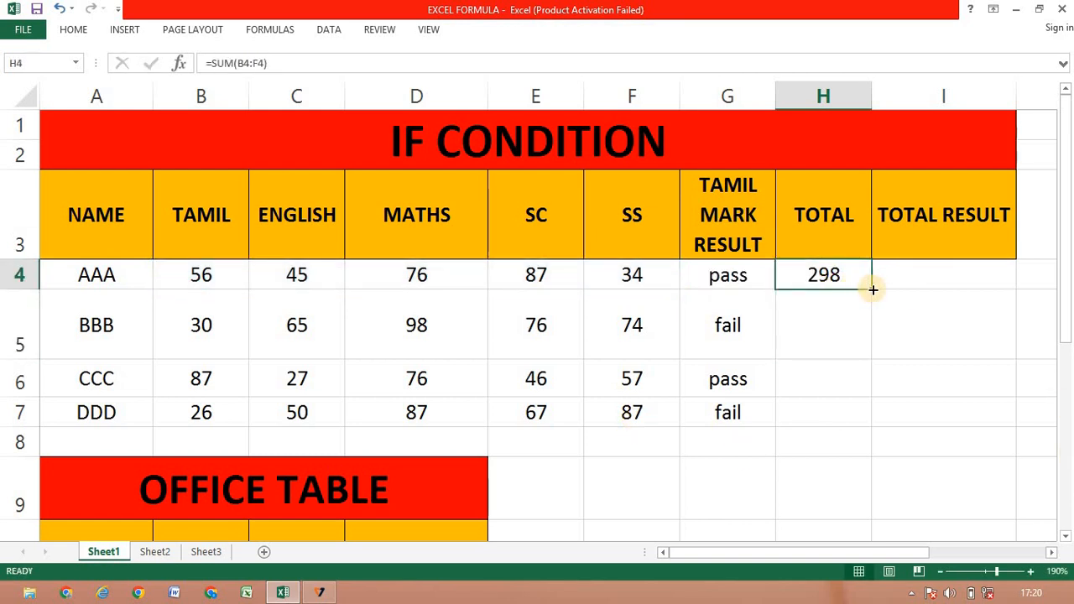
drag(873, 290, 860, 409)
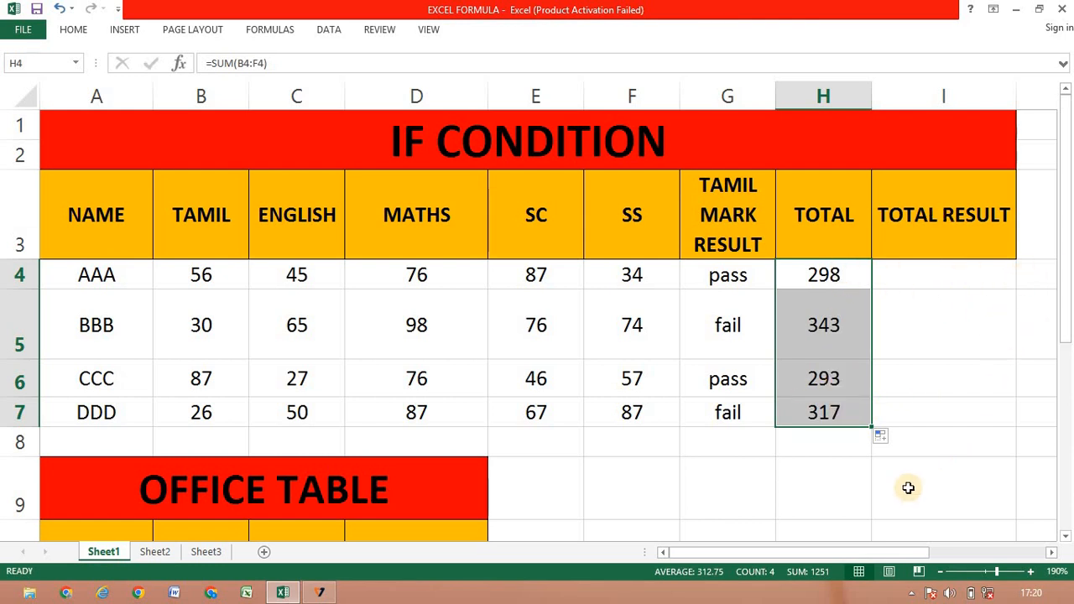
click(732, 499)
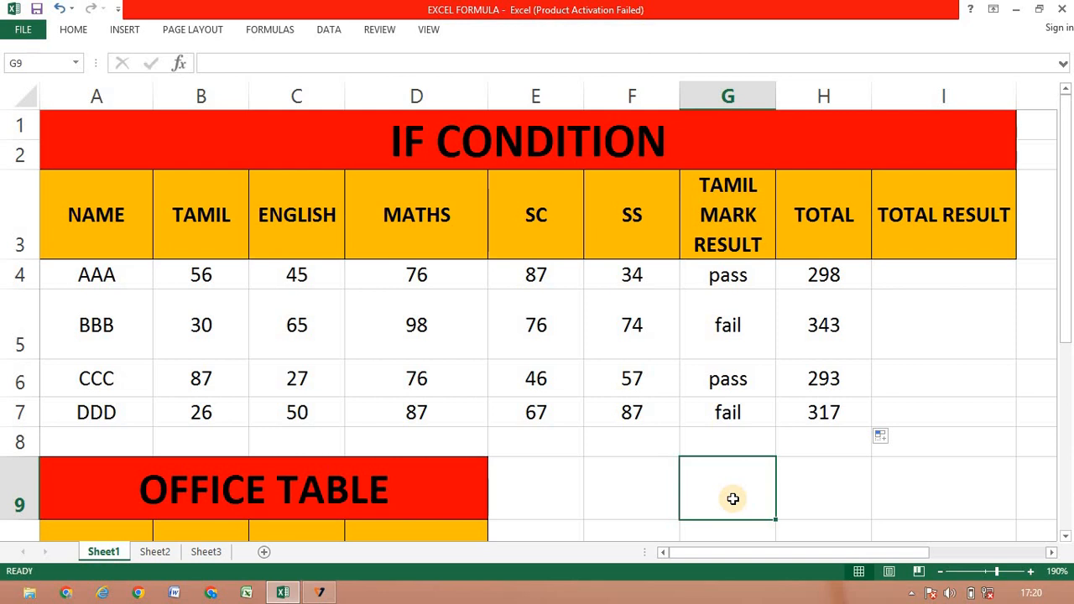
text(=)
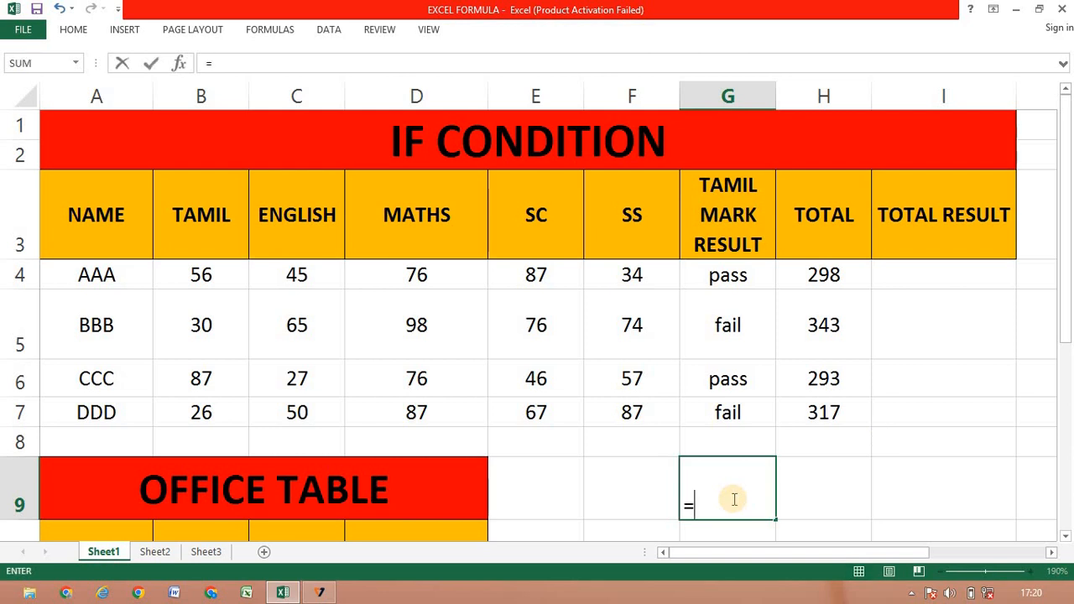
text(35*5)
key(Return)
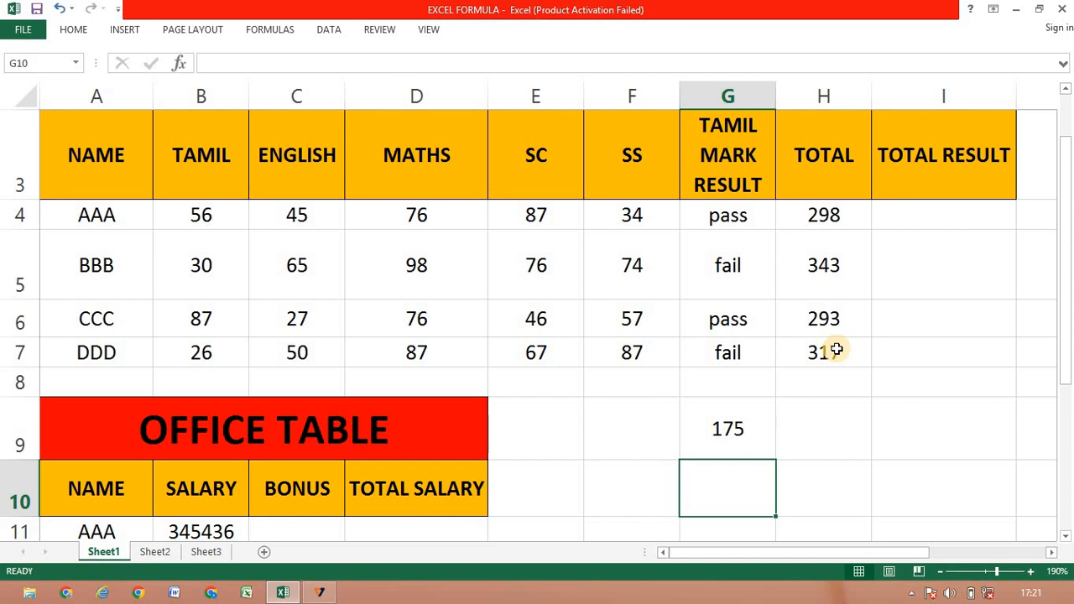
Step: Start an IF formula in I4 with the logical test H4>=175 for AAA's total result
click(949, 223)
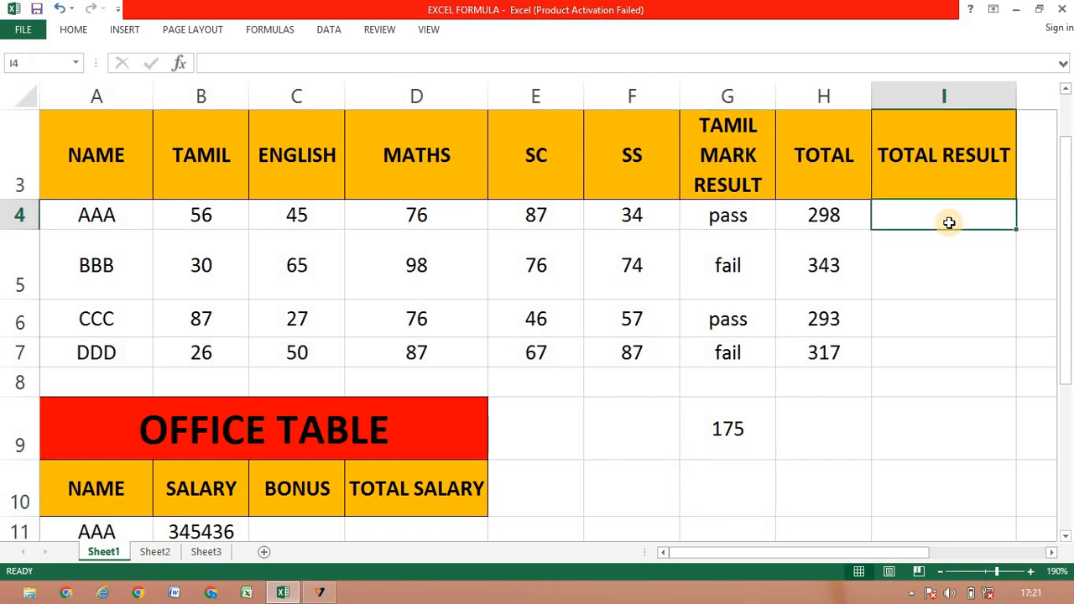
text(=IF()
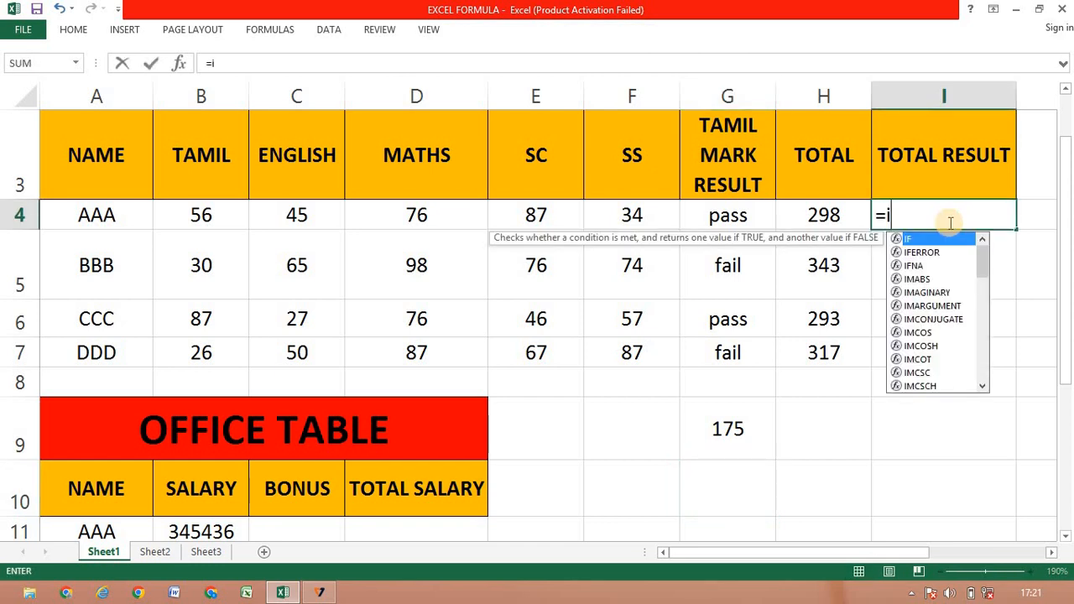
click(802, 220)
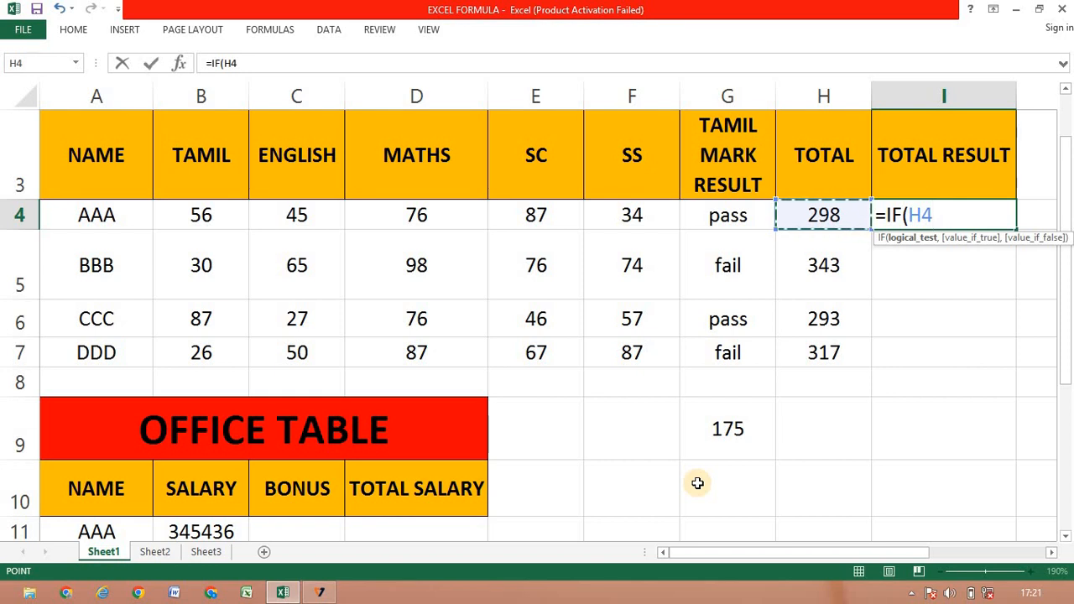
text(>)
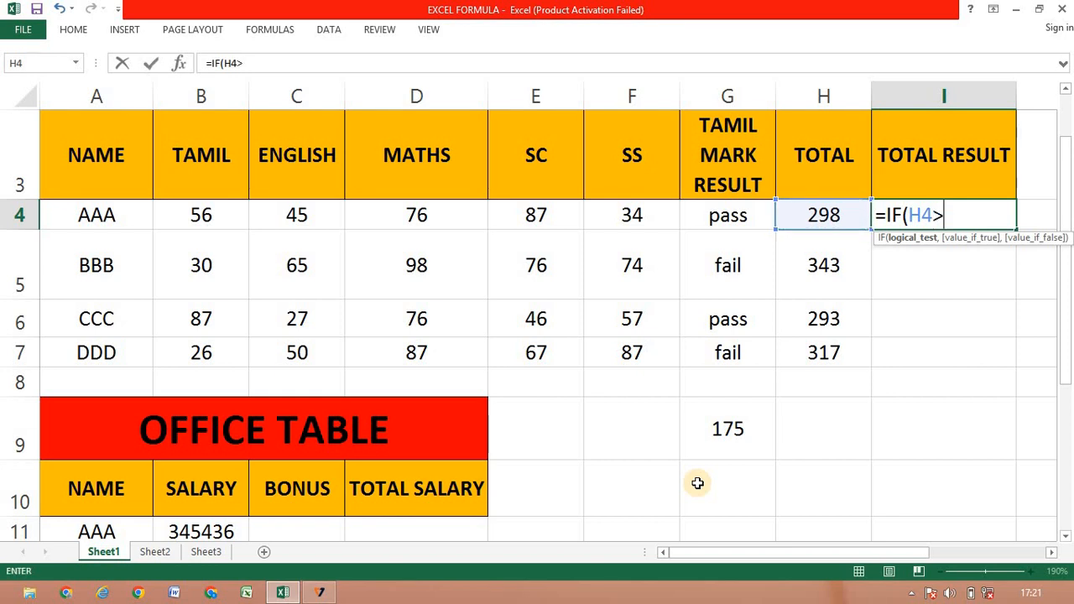
text(=175,)
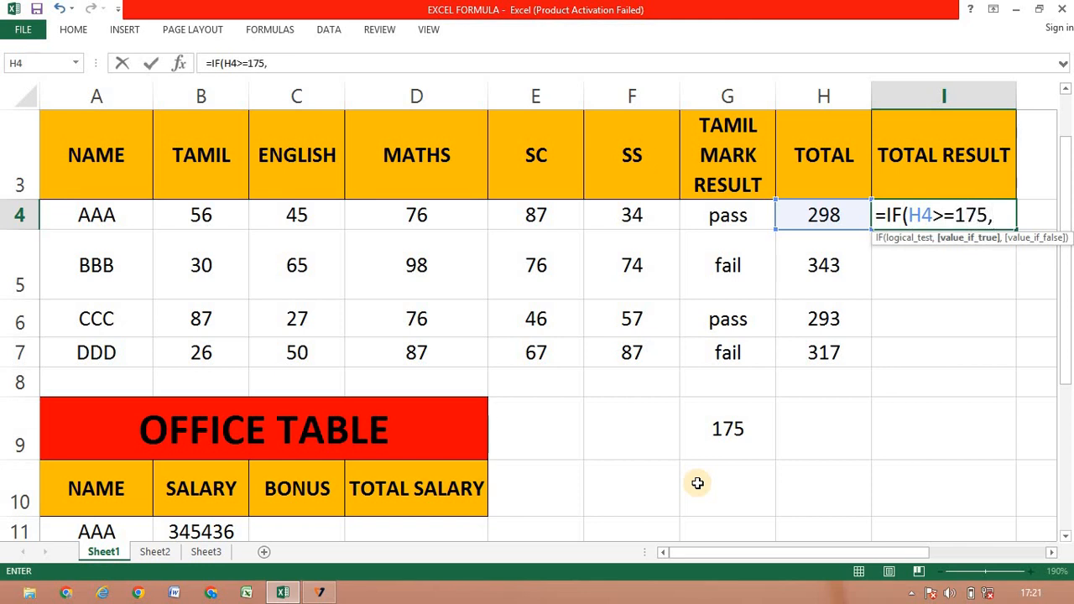
Step: Complete the I4 formula with "pass" if true and "fail" if false, and fill it down through I7
text("pass")
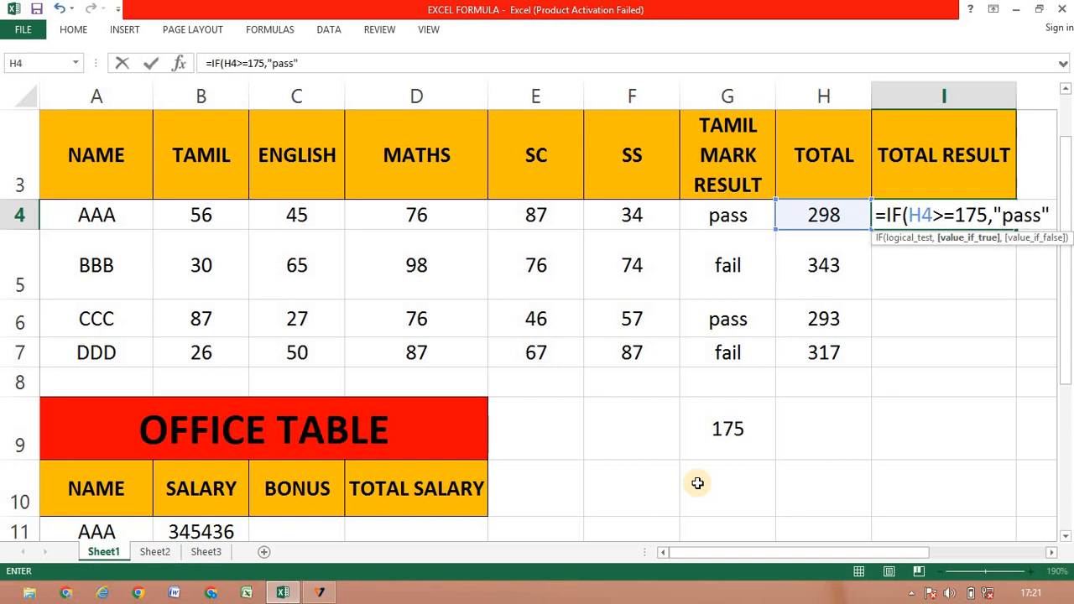
text(,)
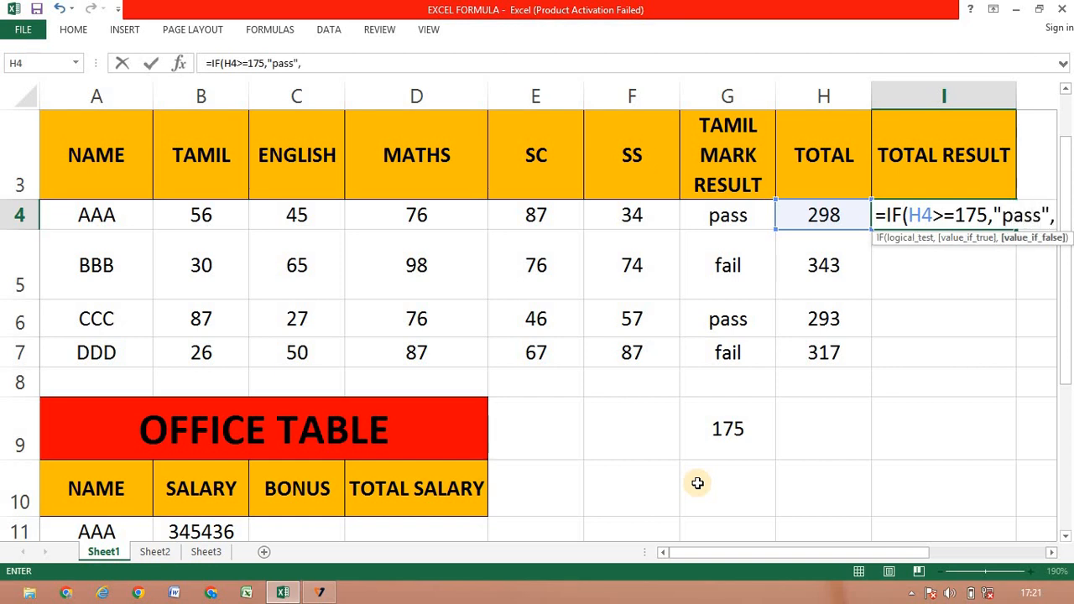
text(")
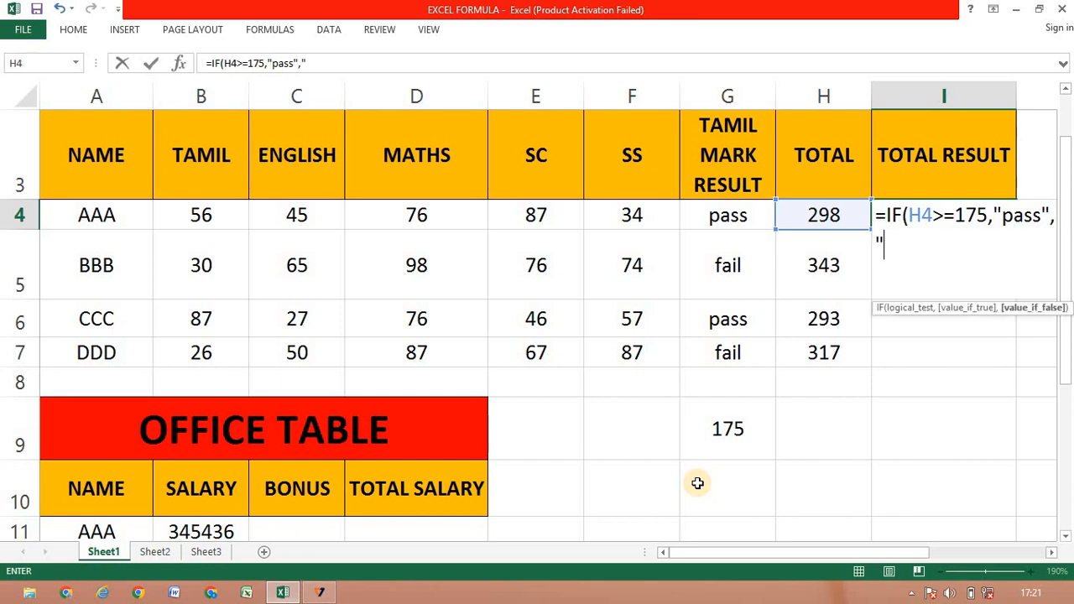
text(fail")
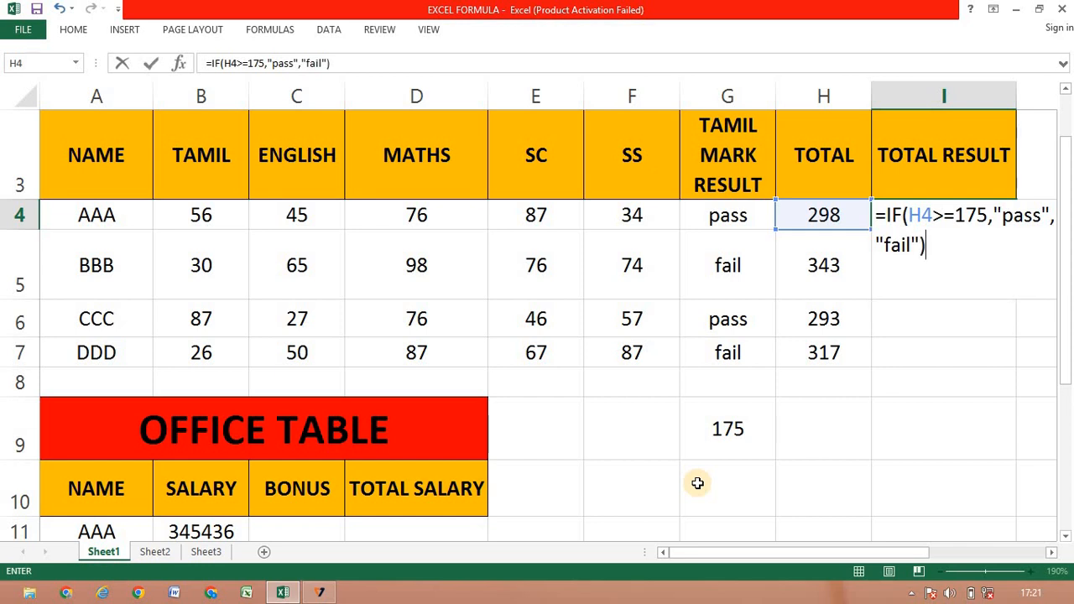
key(Return)
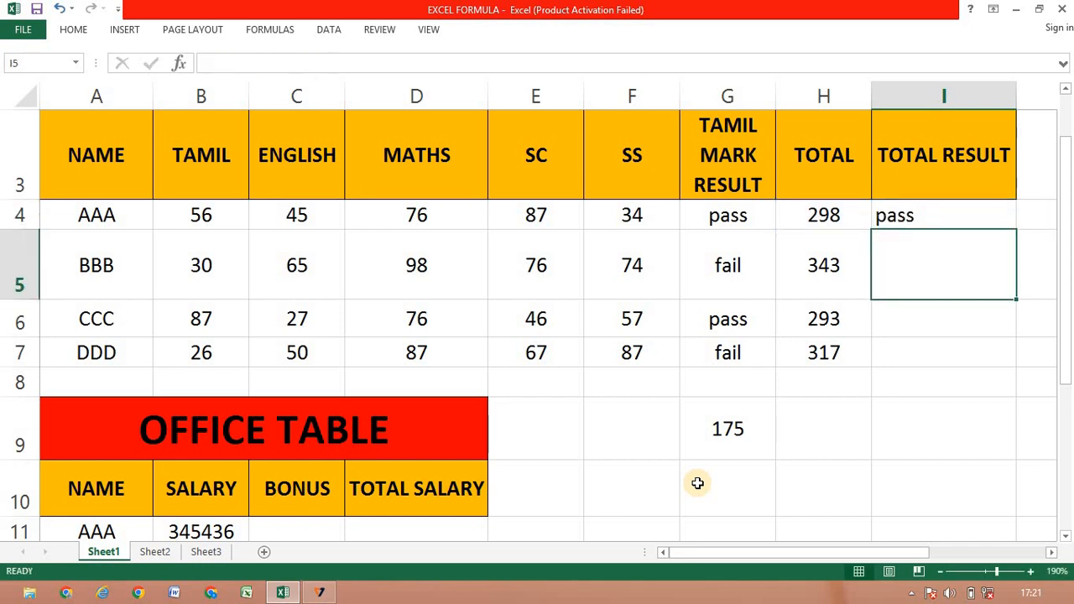
click(1003, 220)
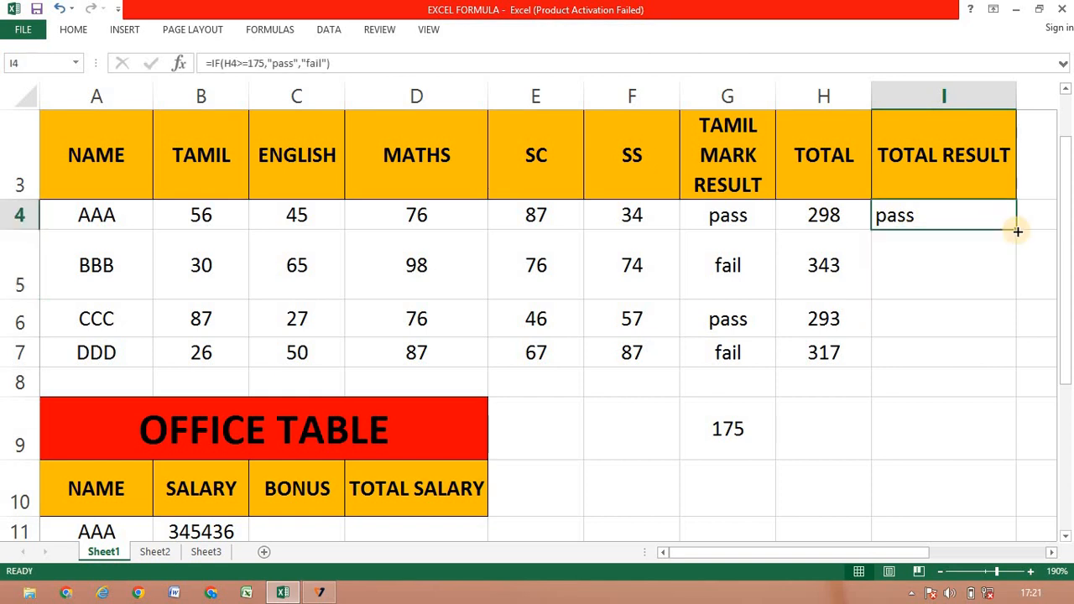
drag(1016, 230, 1007, 362)
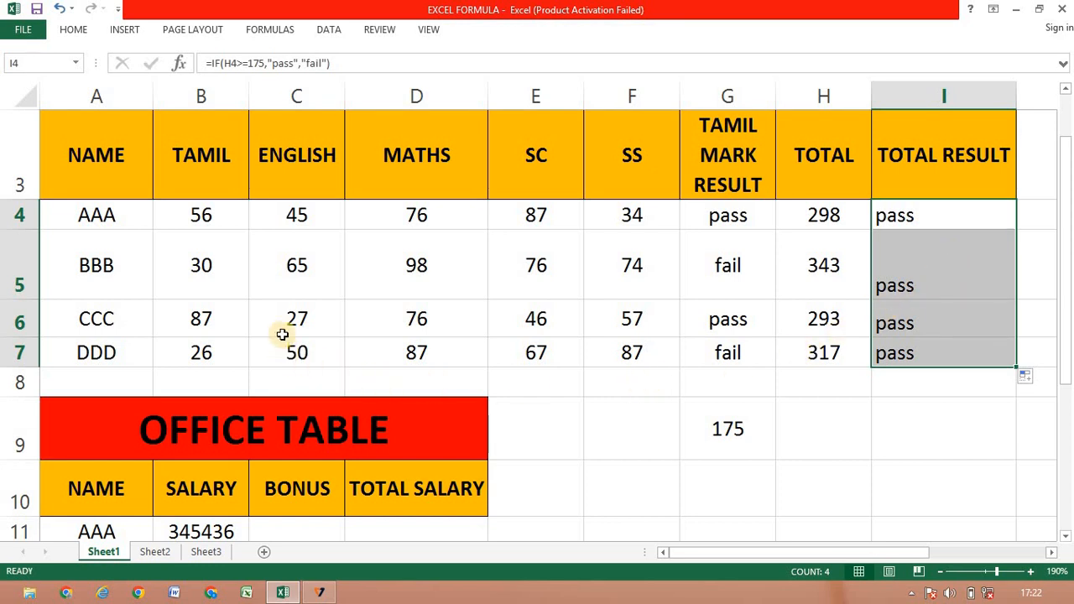
Step: Examine CCC's English mark and compare the result formulas in G4, I4 and I6
click(283, 331)
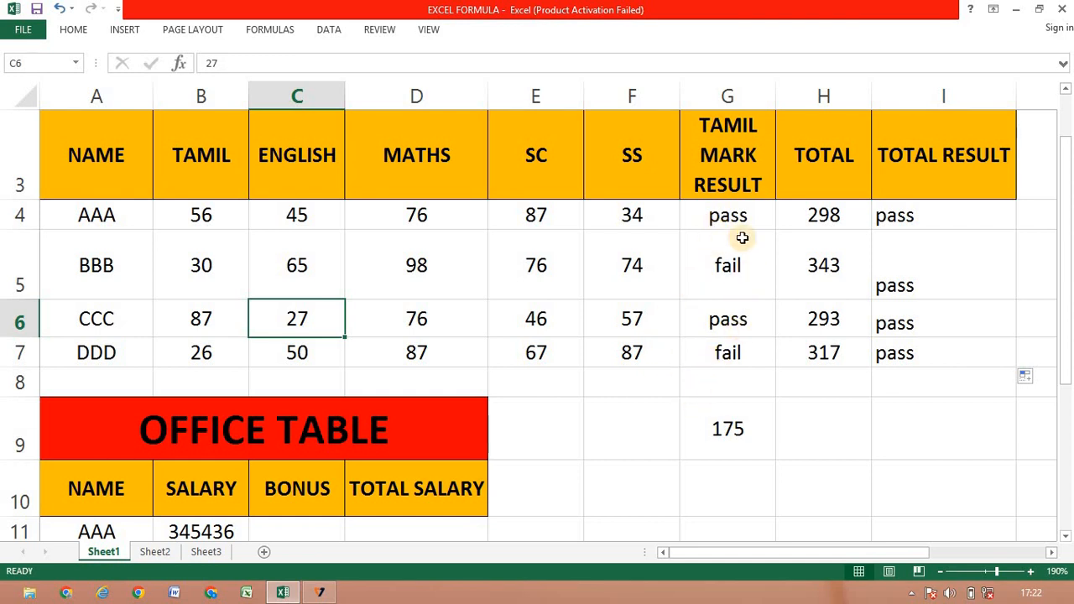
click(730, 215)
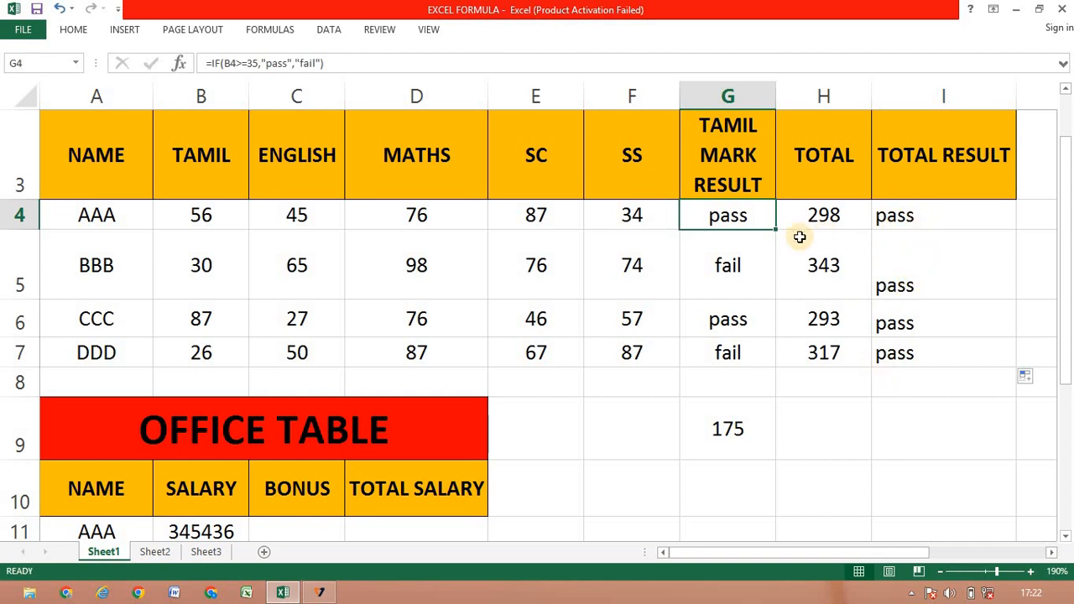
click(894, 217)
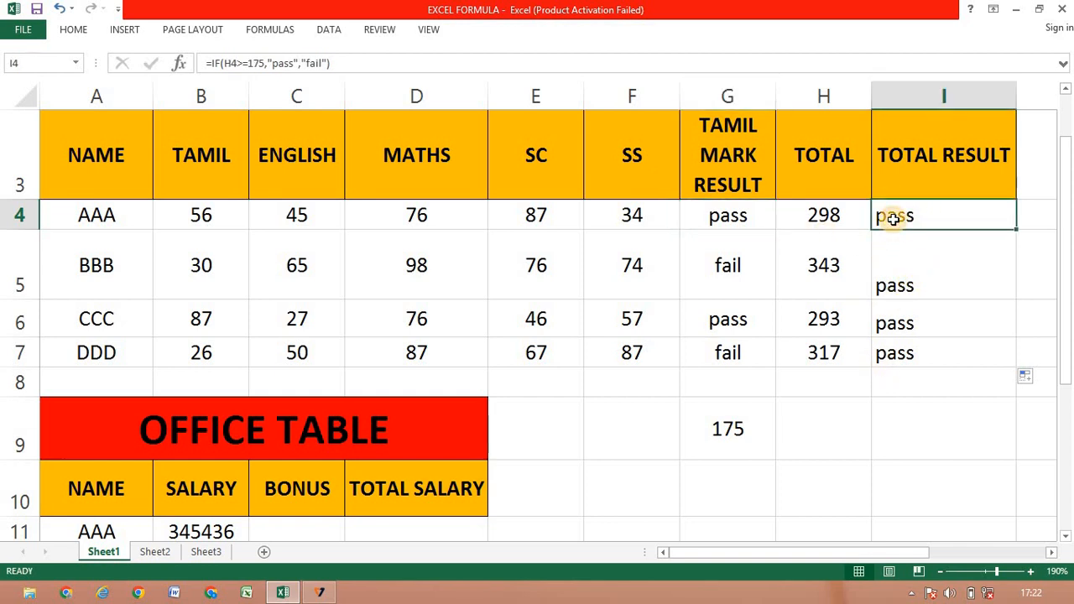
click(888, 327)
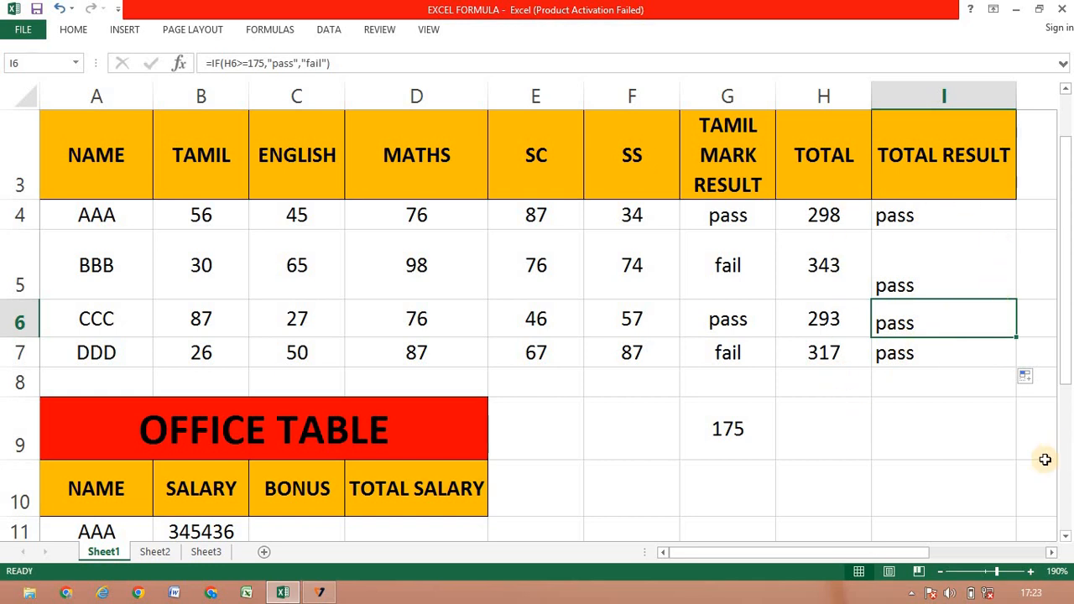
Step: Start an IF formula in C11 of the office table with the logical test B11>=300000 for AAA's bonus
scroll(559, 506, down, 3)
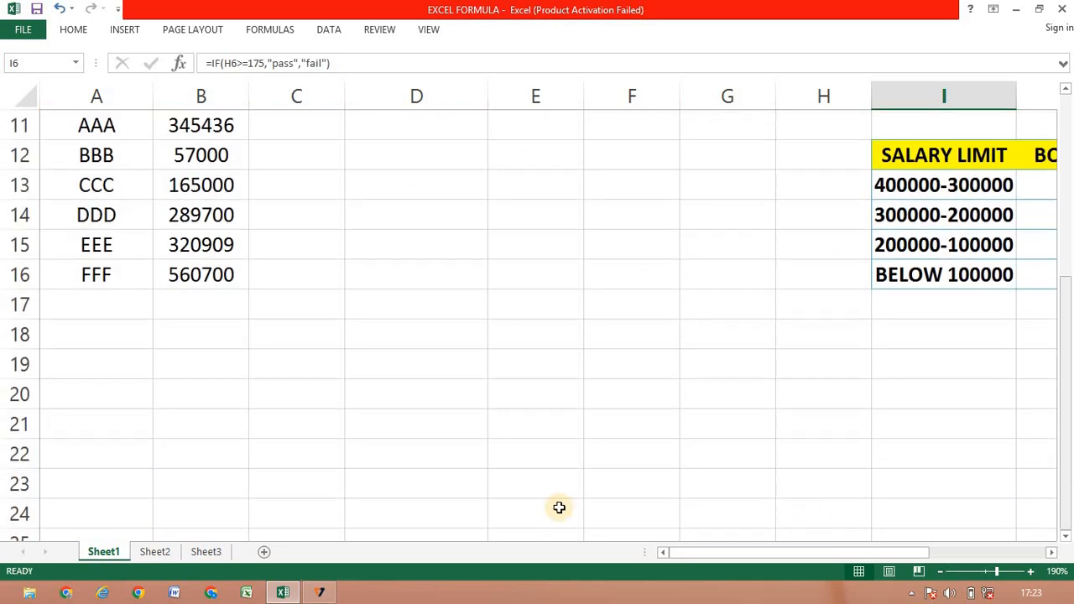
scroll(516, 508, up, 4)
scroll(515, 508, down, 2)
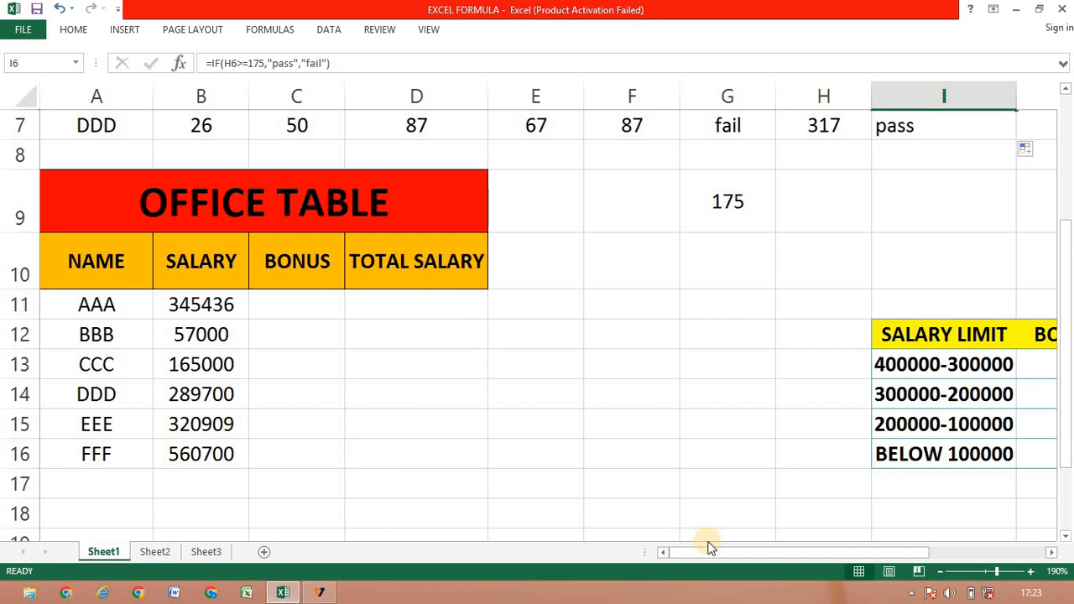
click(1053, 557)
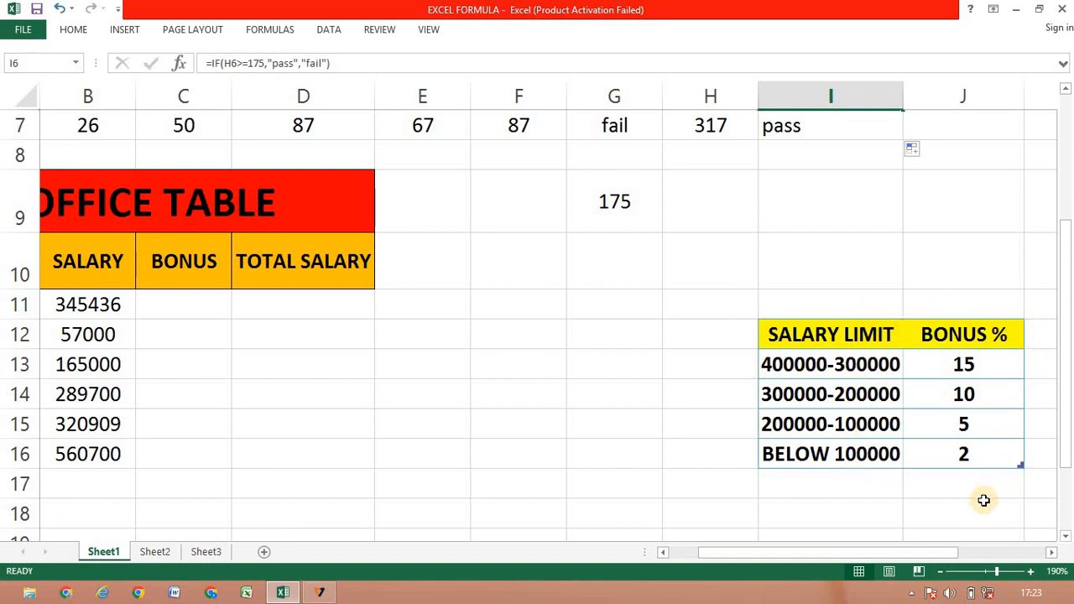
click(198, 311)
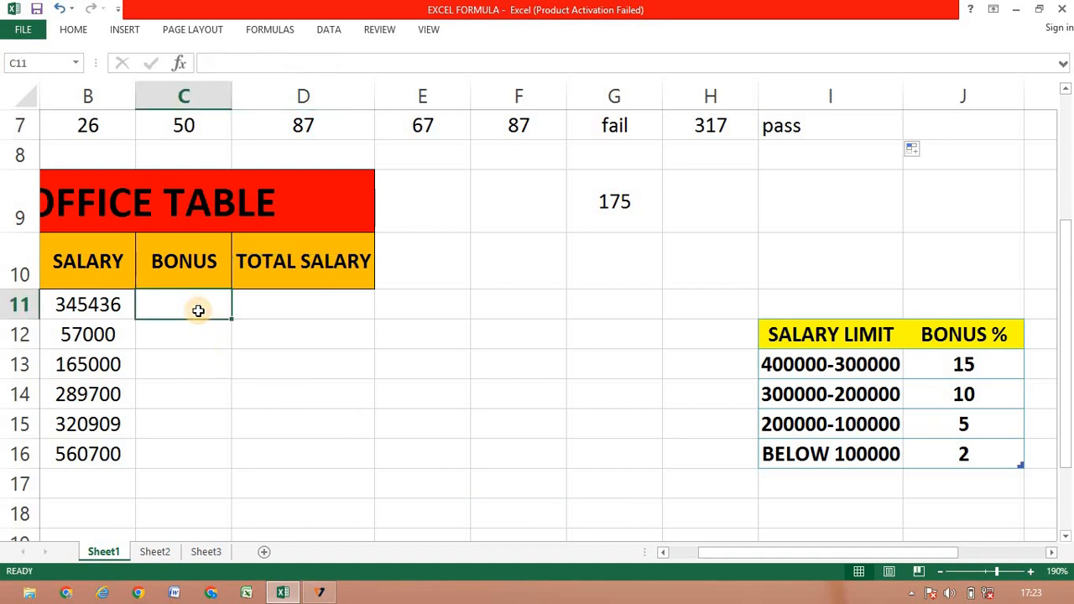
text(=)
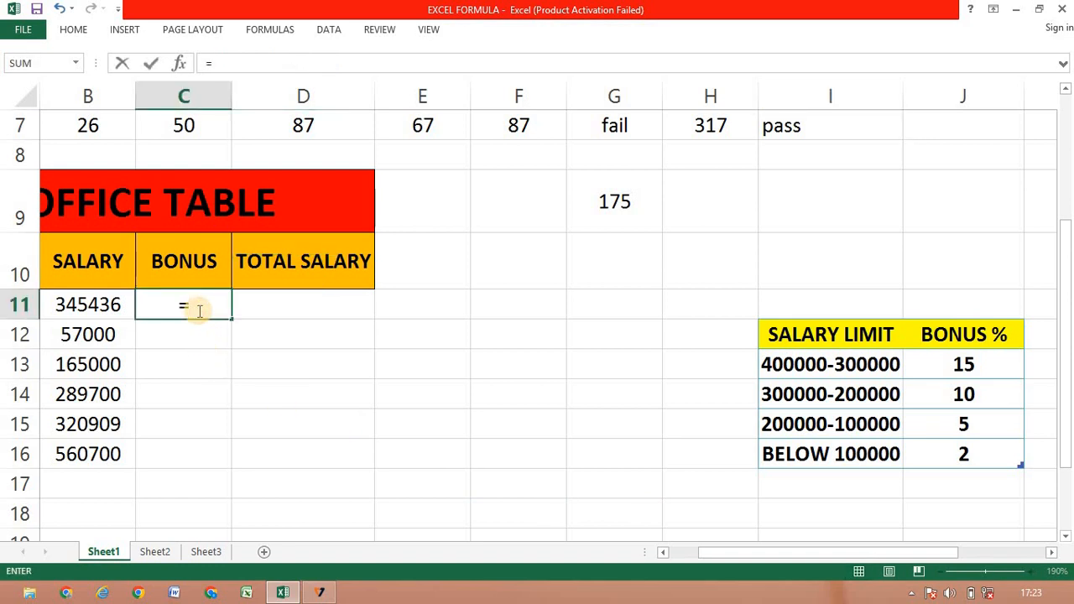
text(if)
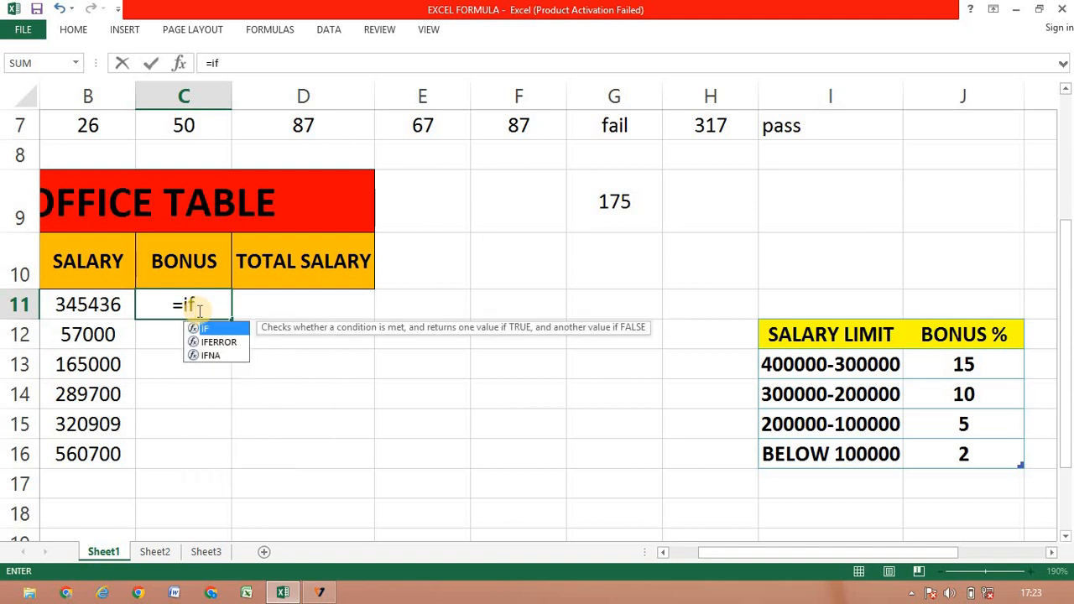
key(Tab)
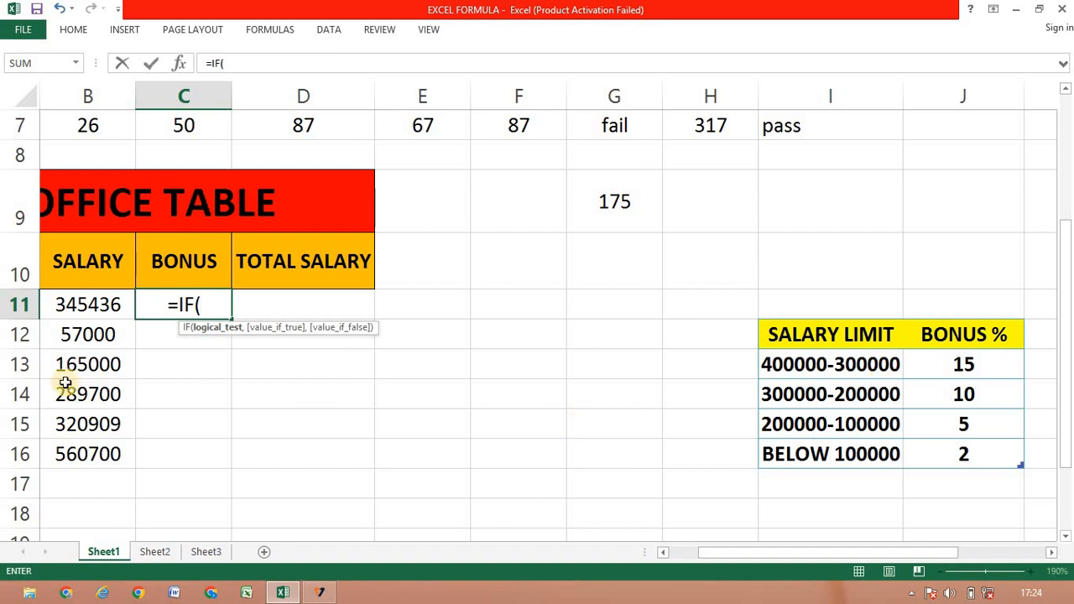
click(91, 309)
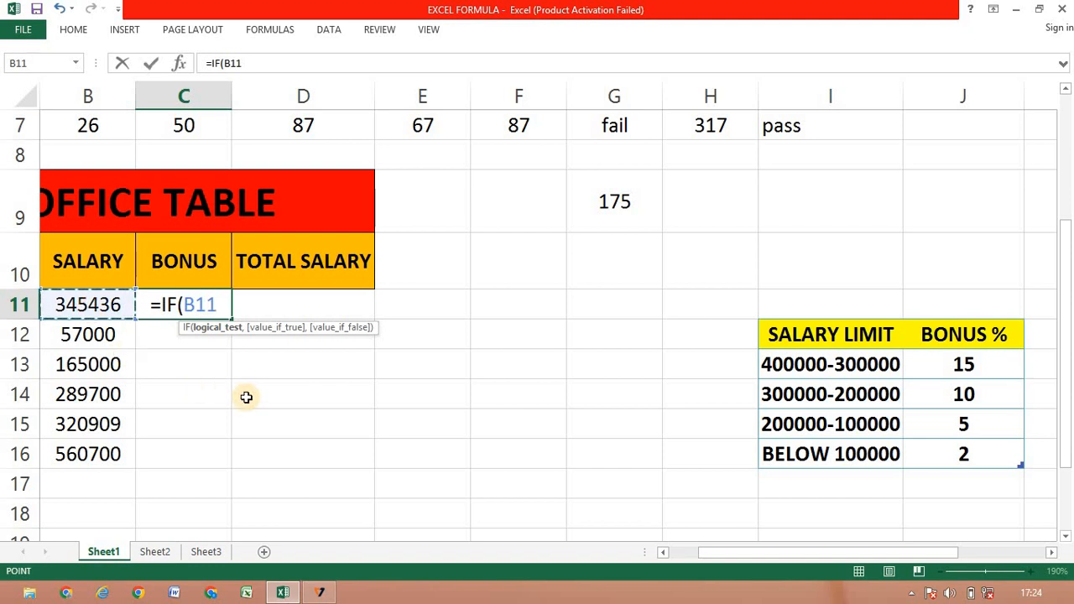
text(>=)
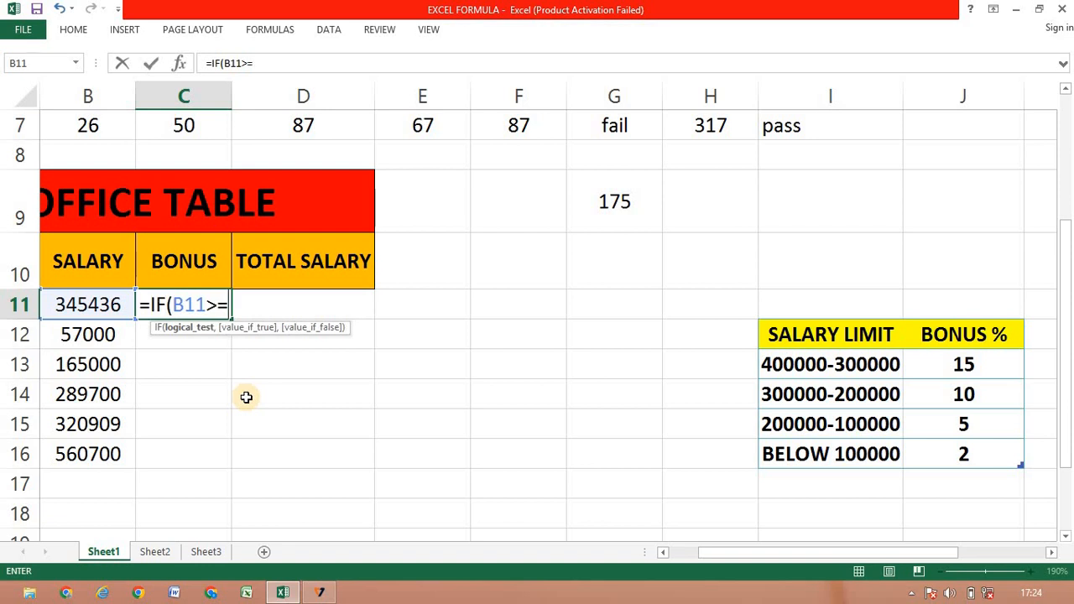
text(3)
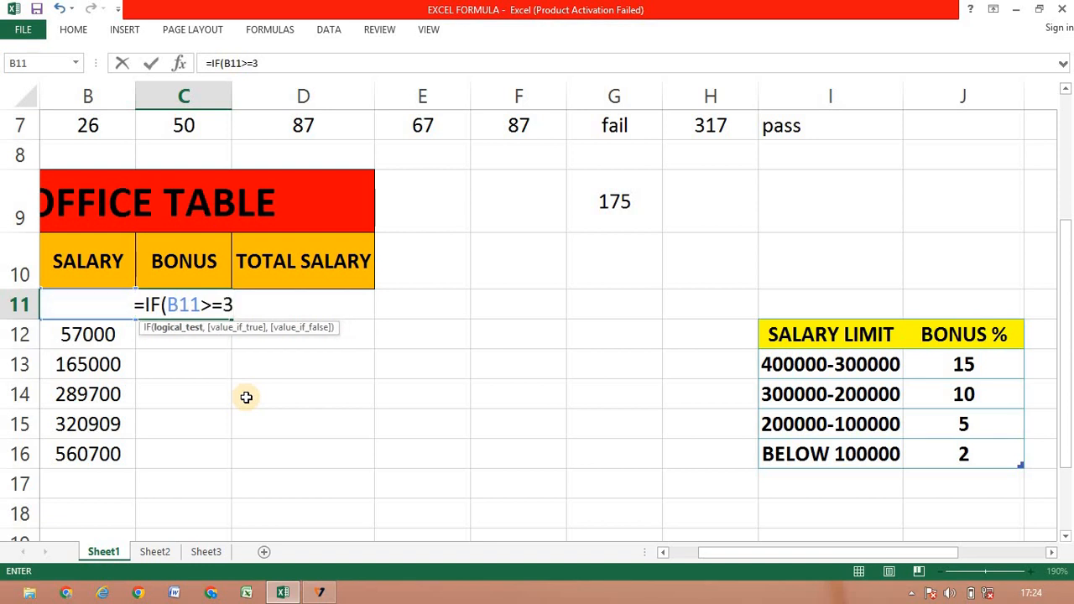
text(00000)
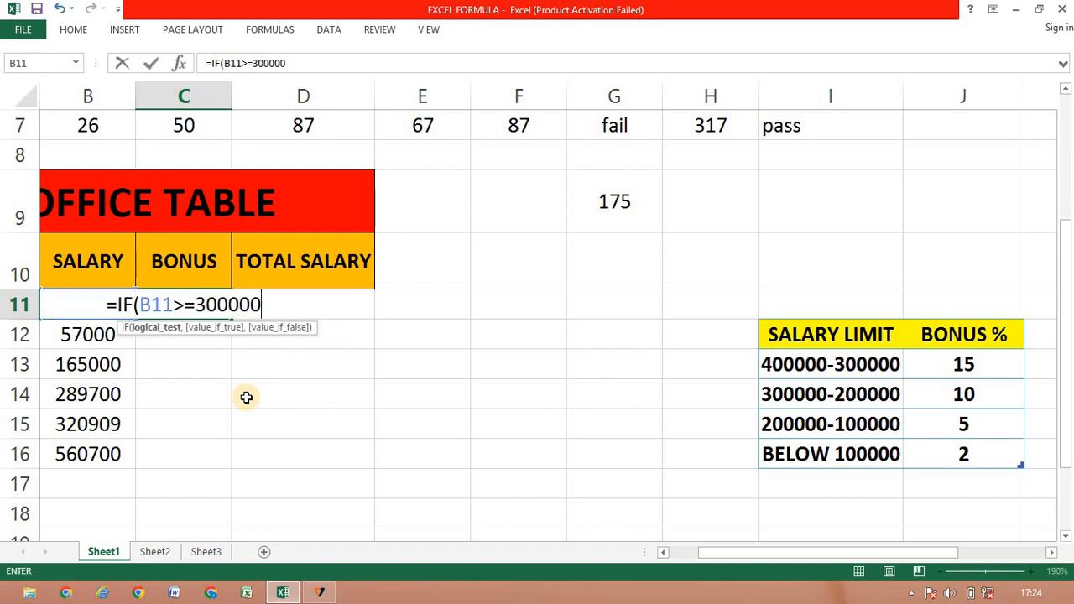
Step: Set the value if true of the C11 IF formula to B11*15%
text(,)
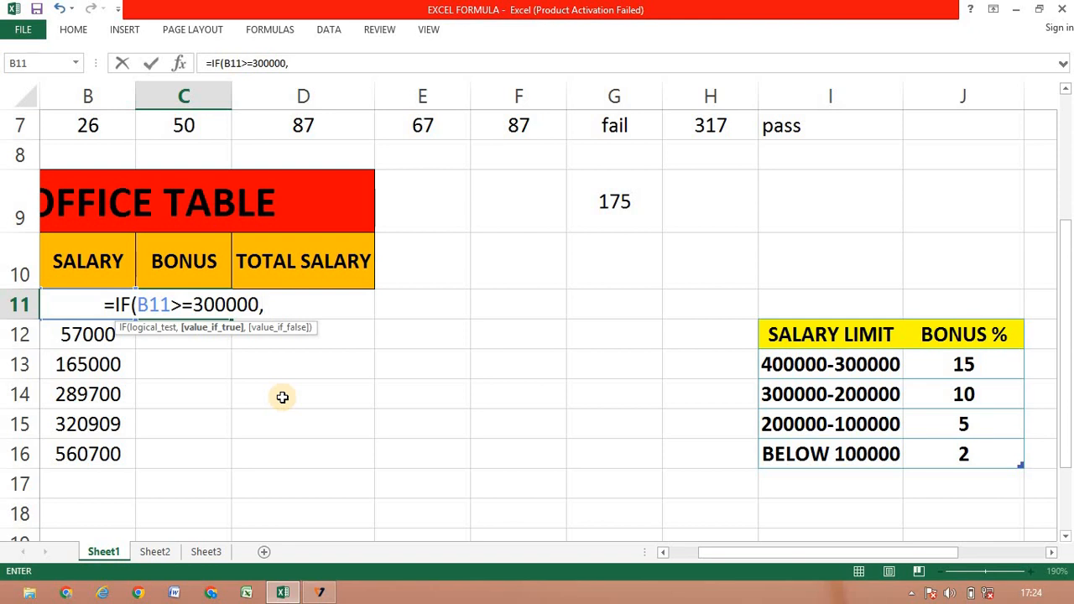
text(b11)
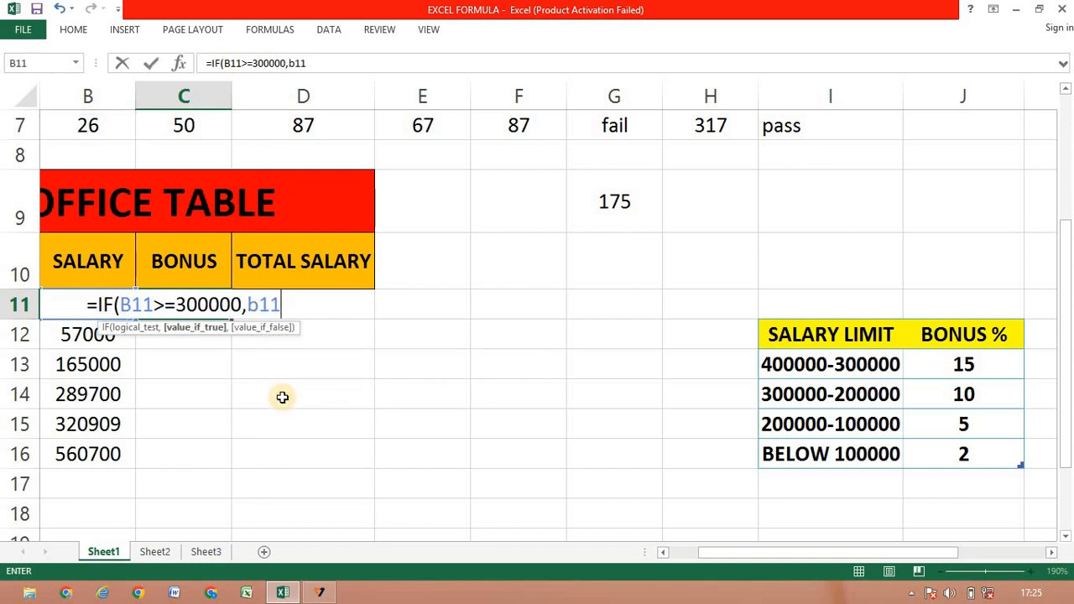
text(*)
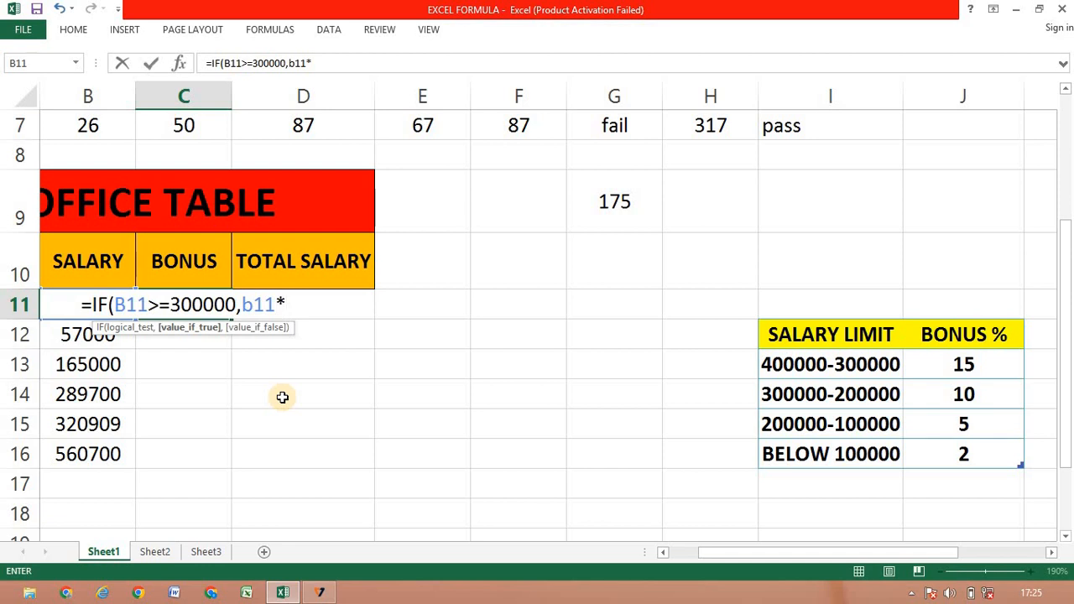
text(15%)
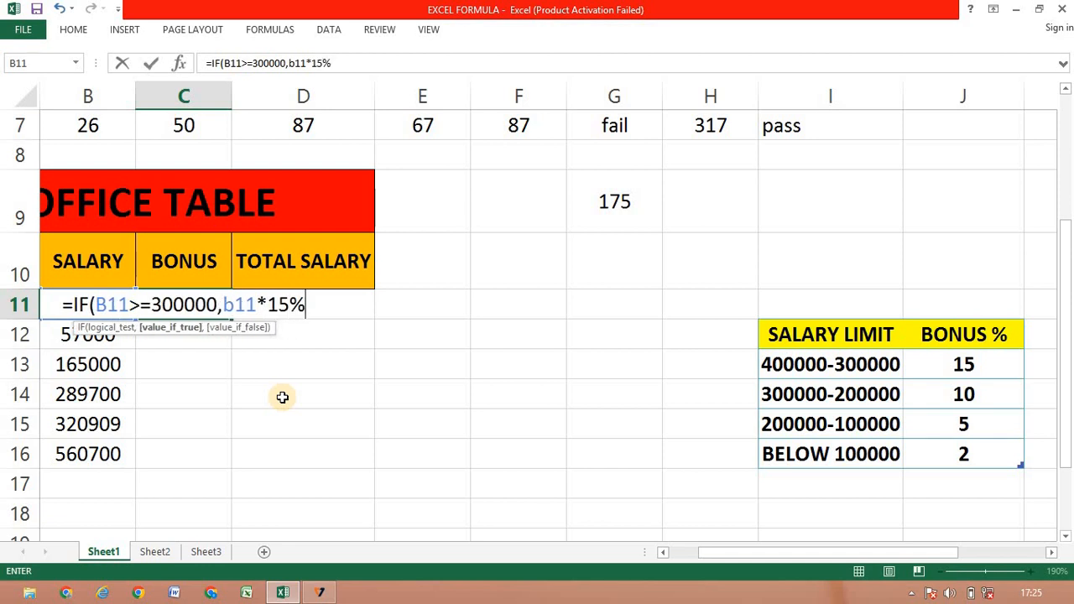
text(,)
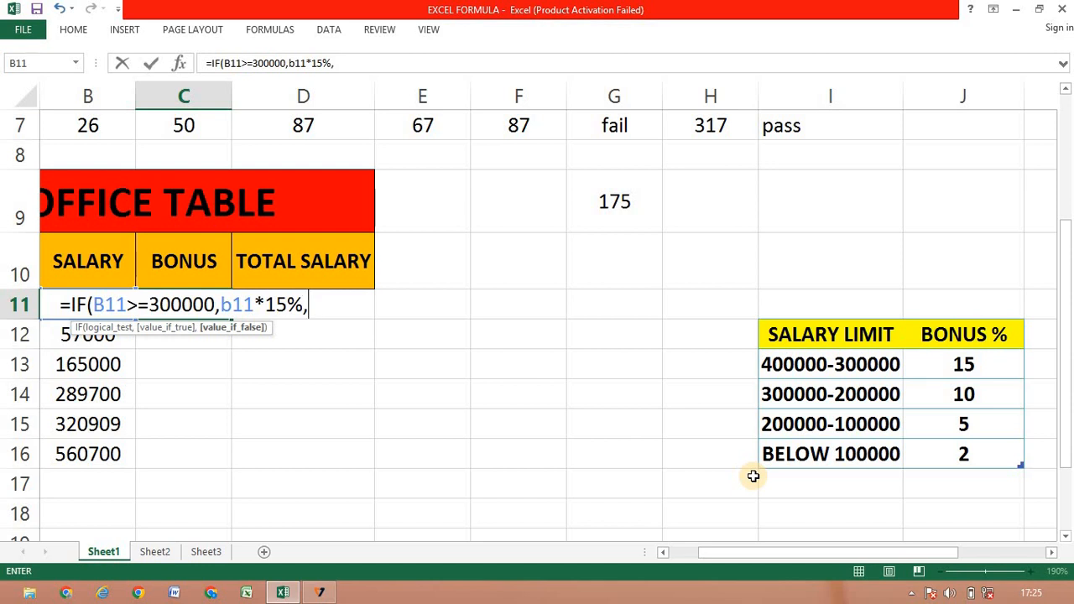
Step: Nest a second IF in the C11 formula that tests B11>=200000 and returns B11*10% if true
text(if)
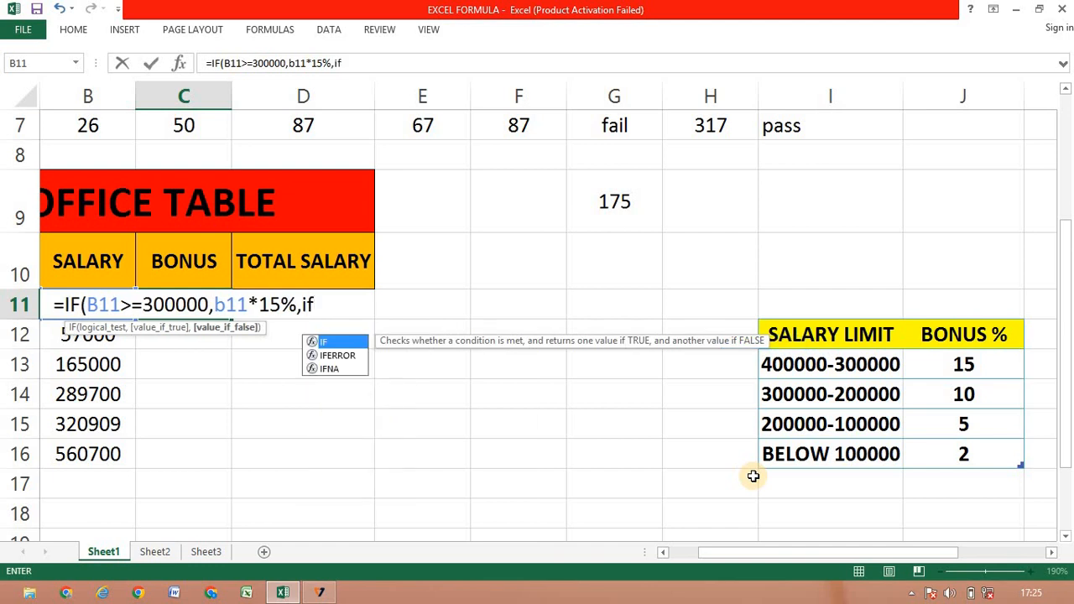
key(Tab)
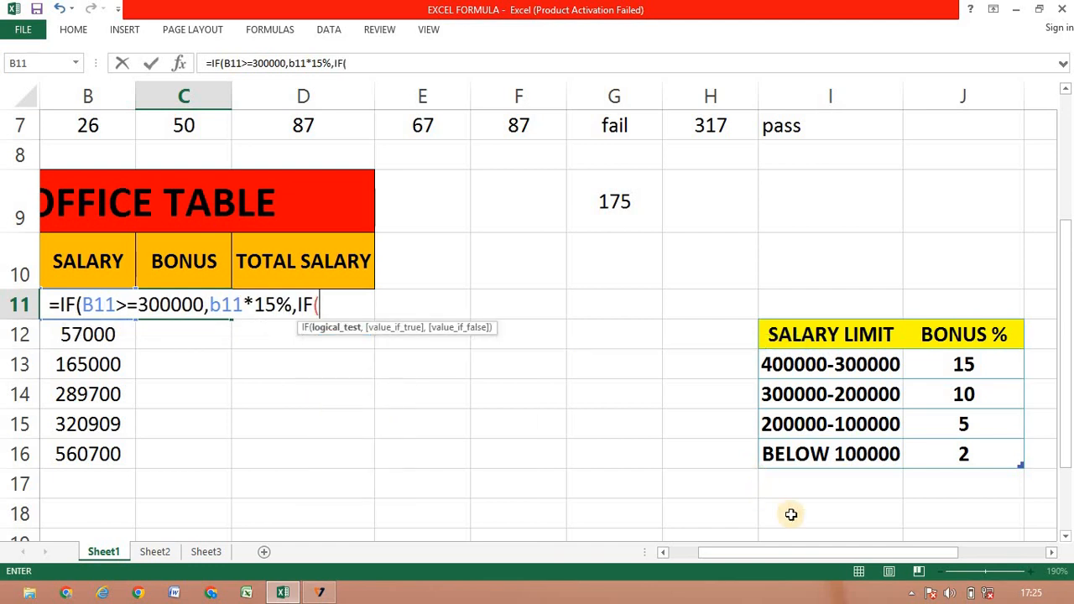
text(b11)
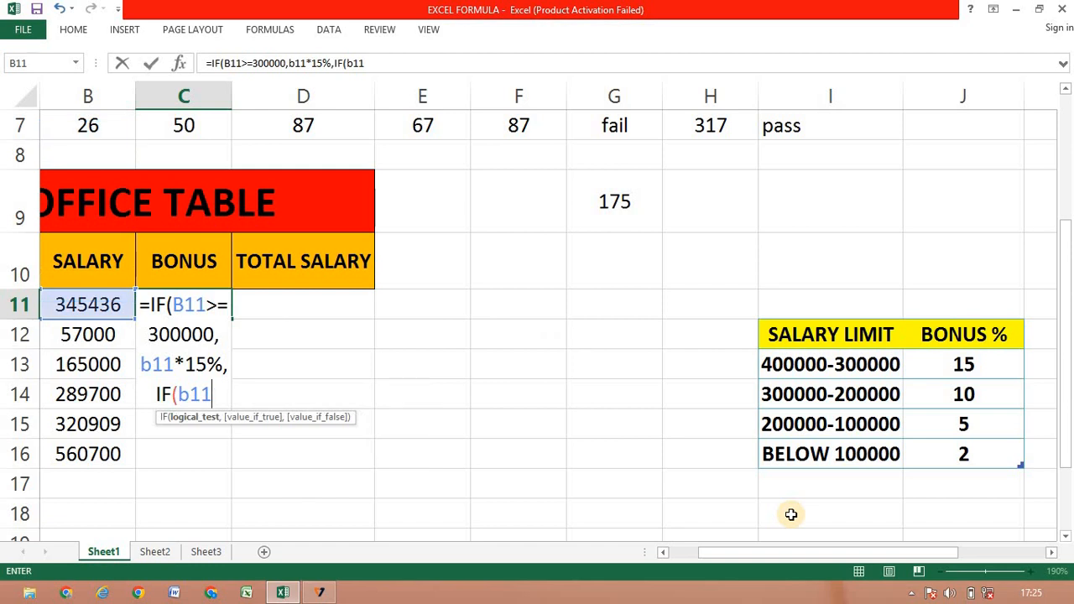
text(>=)
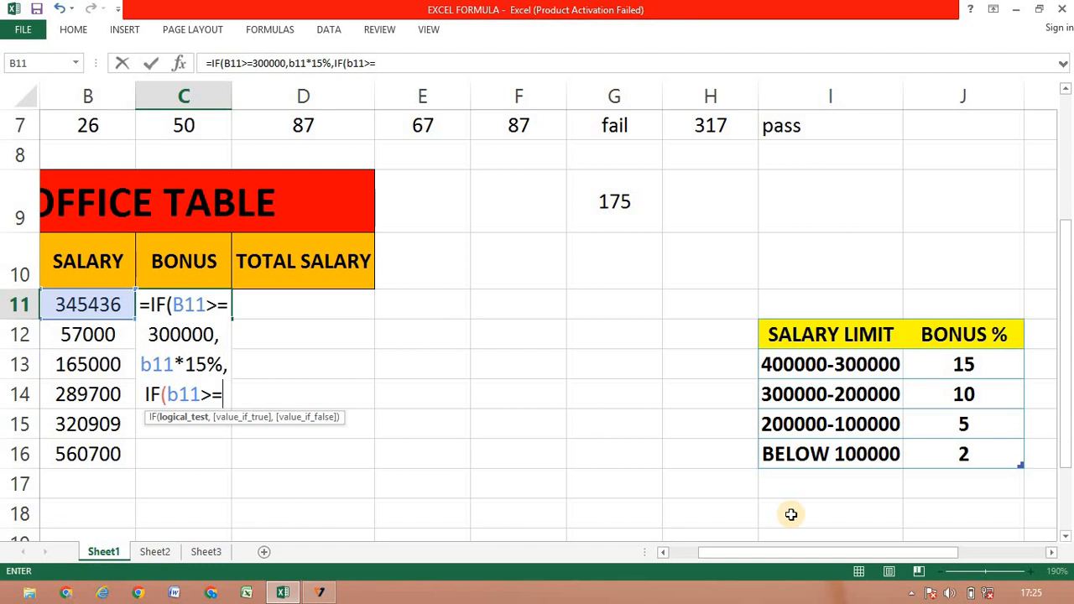
text(200000)
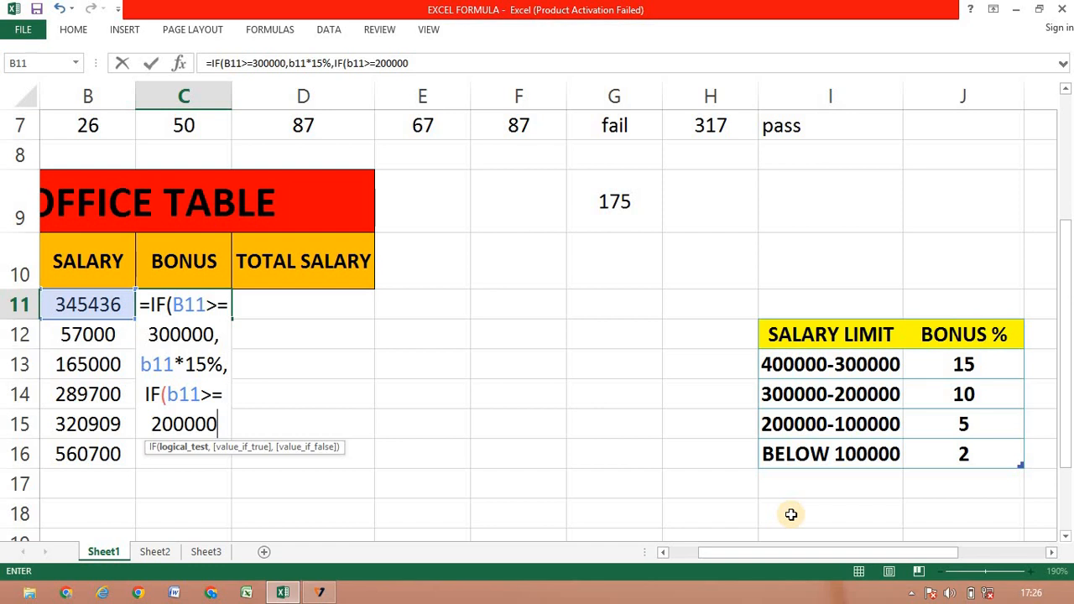
text(,)
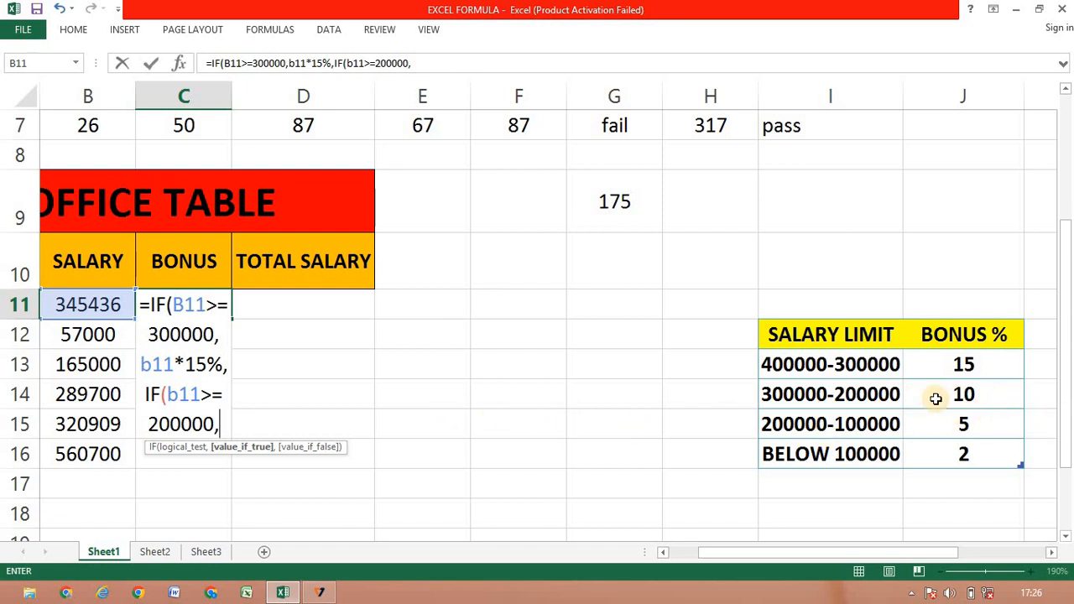
click(76, 304)
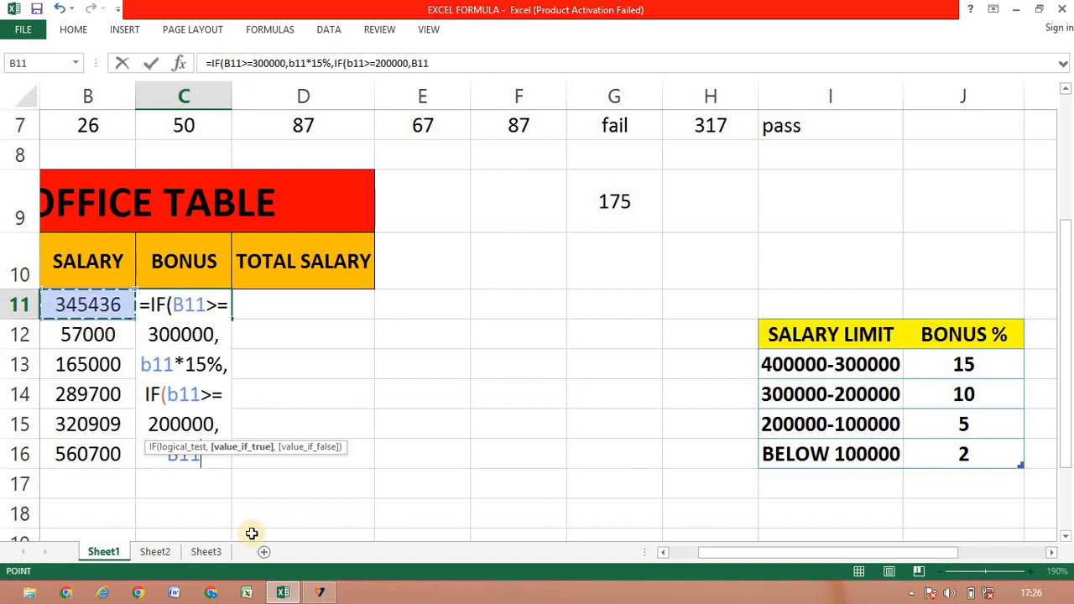
text(*1)
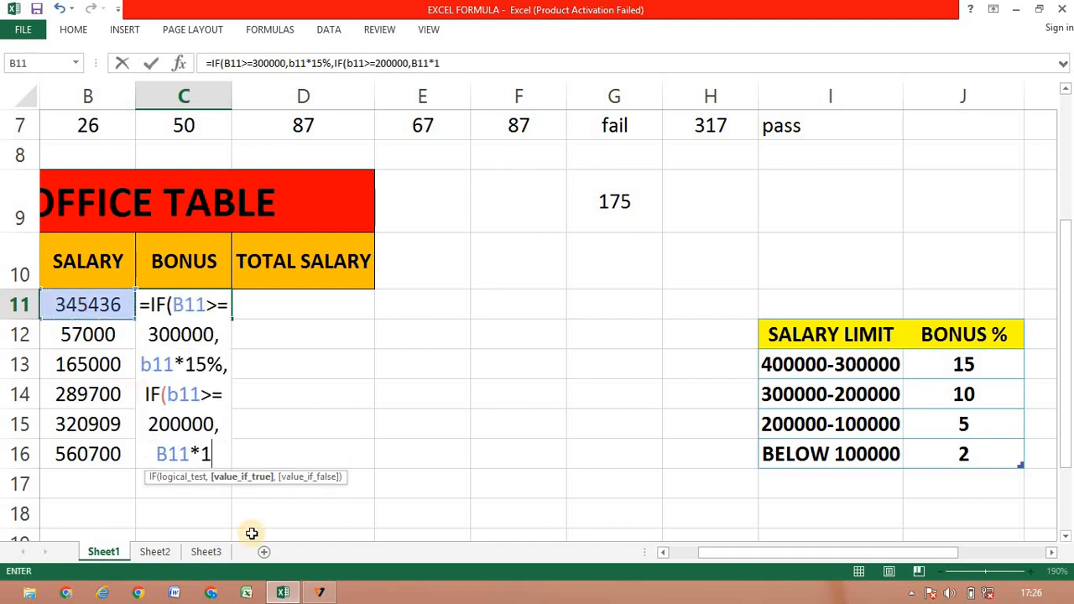
text(0)
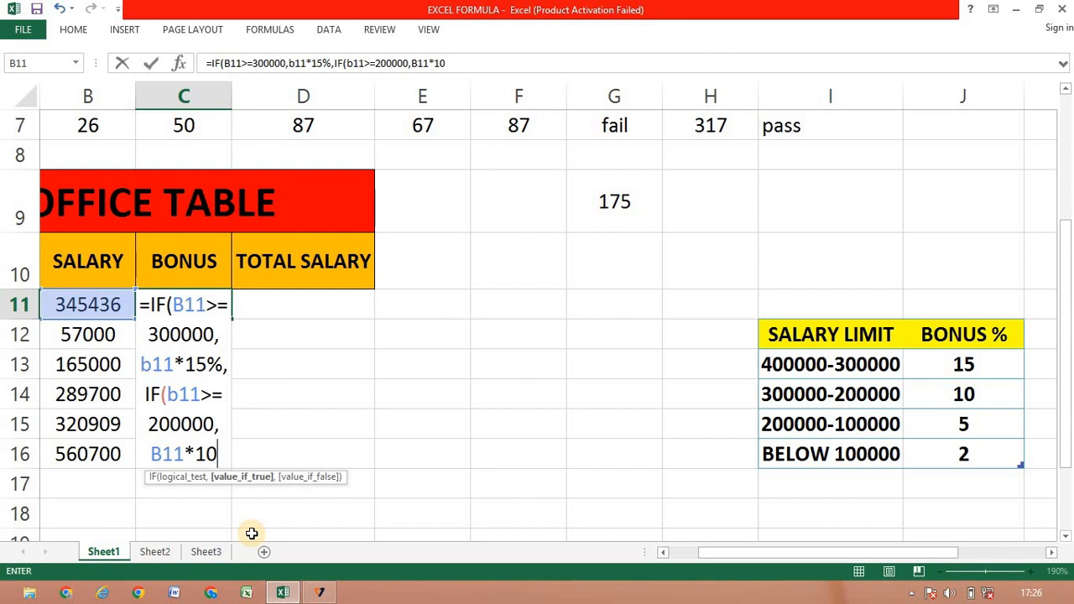
text(%)
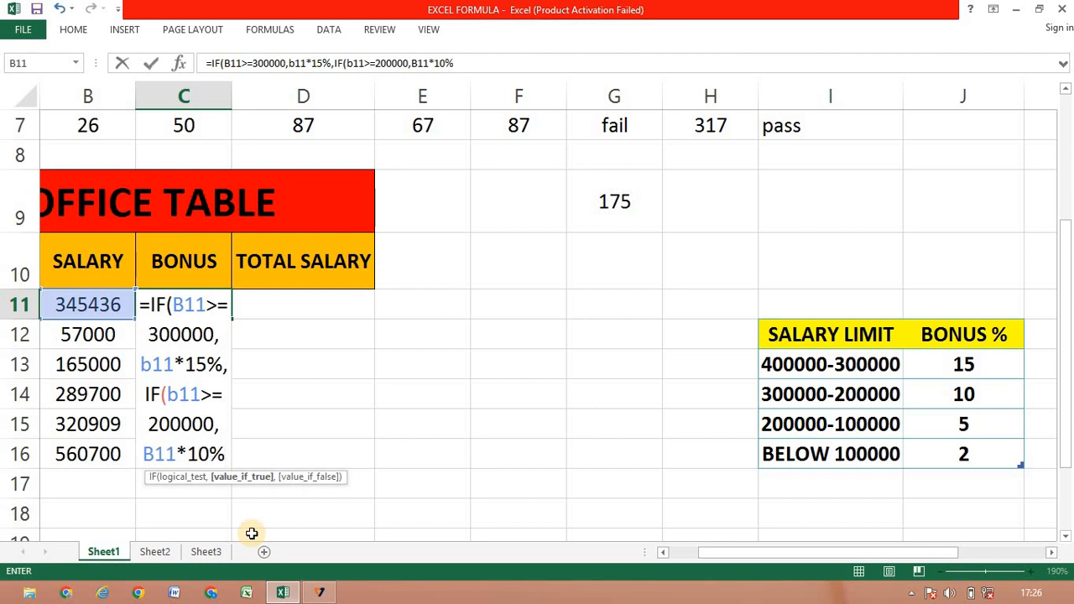
Step: Nest a third IF in the C11 formula that tests B11>=100000 and returns B11*5% if true
text(,if)
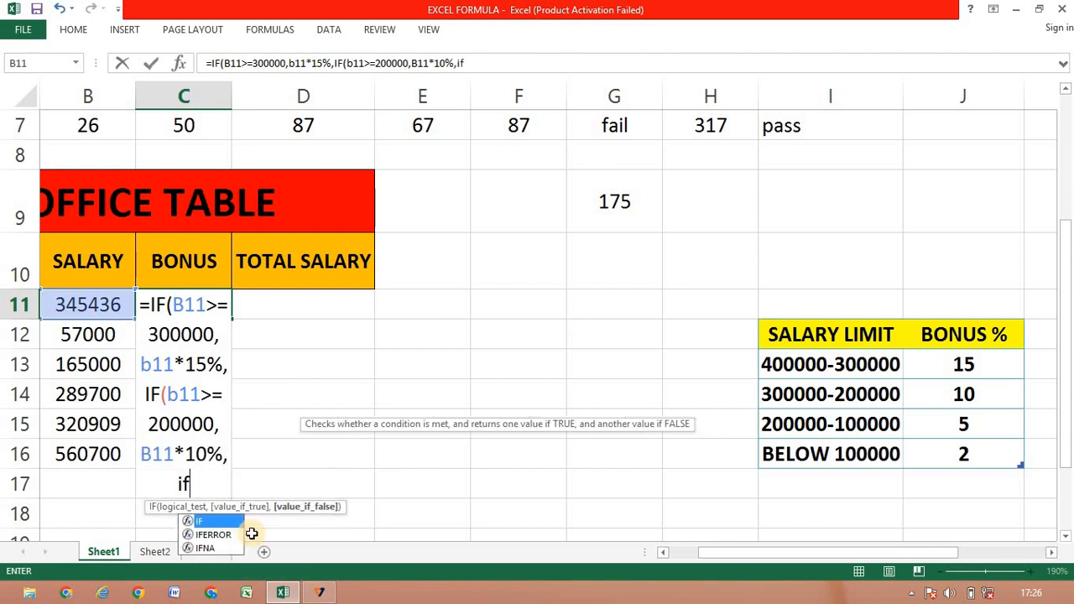
key(Tab)
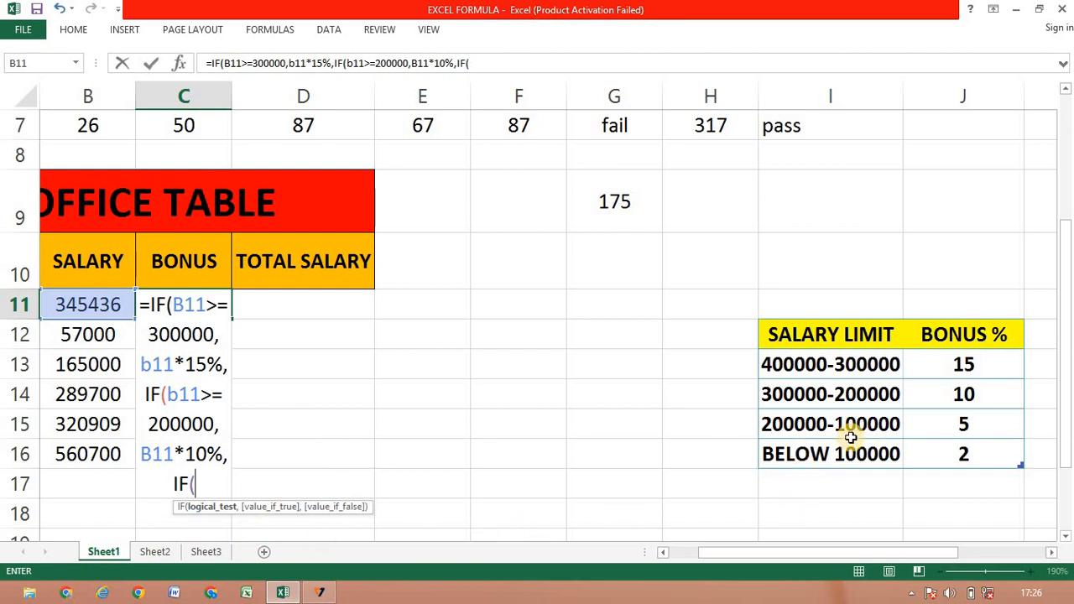
click(97, 300)
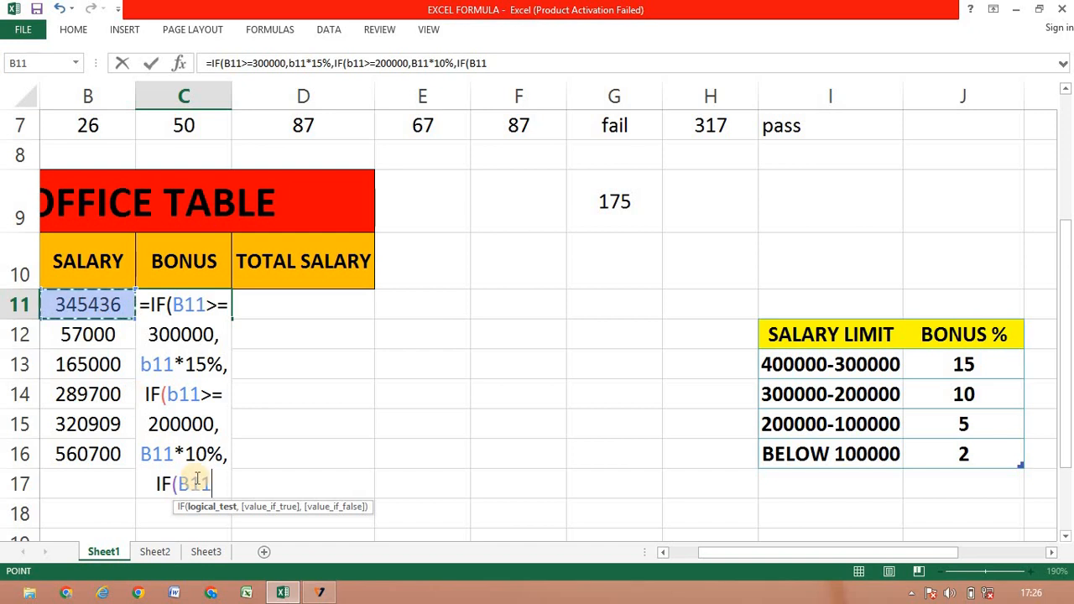
text(>=)
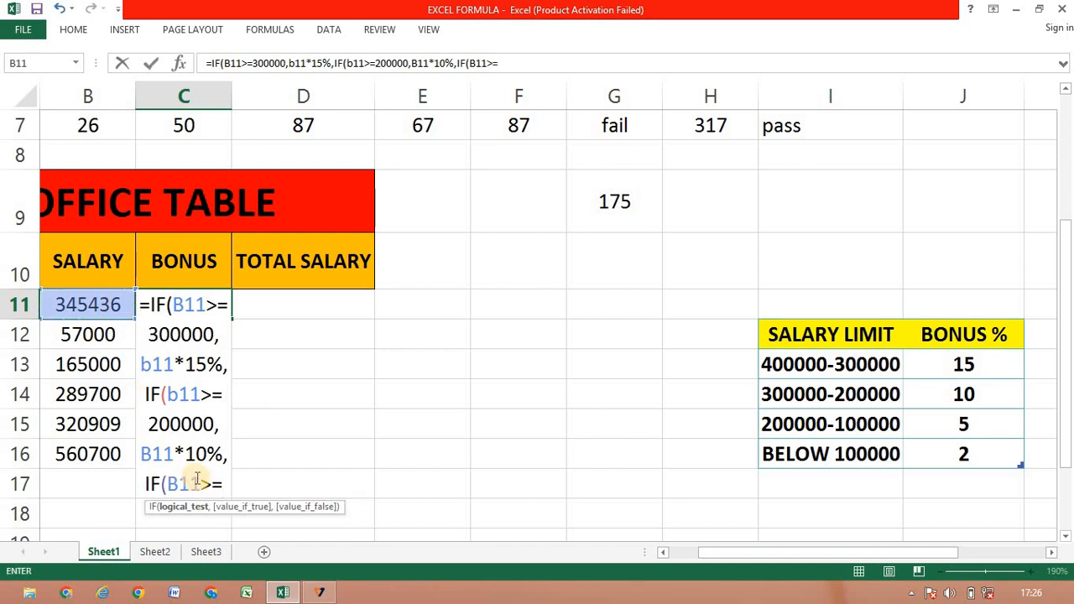
text(1)
text(0000)
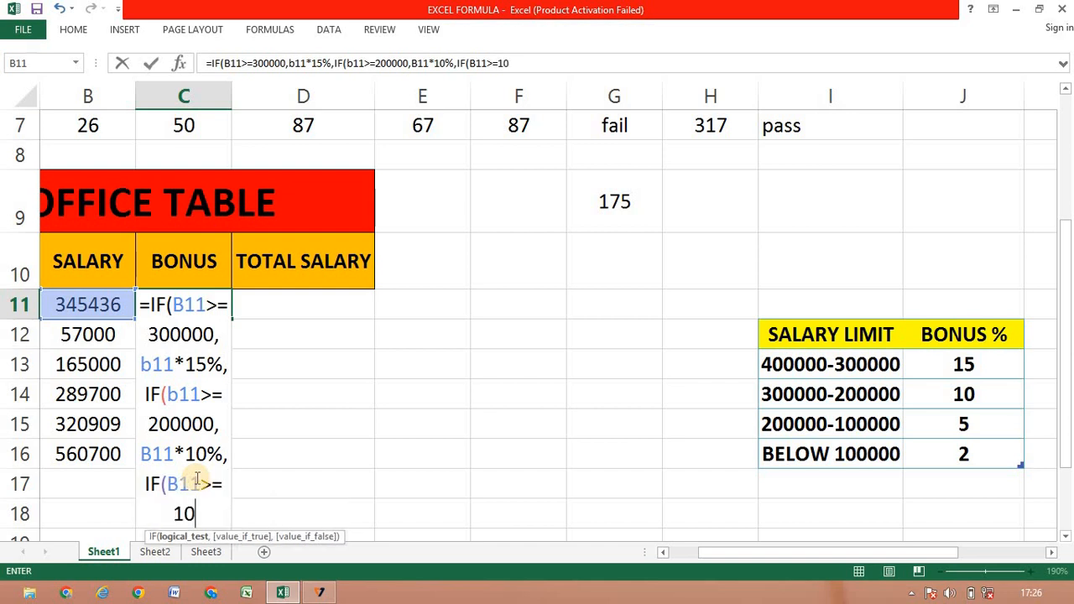
text(0,)
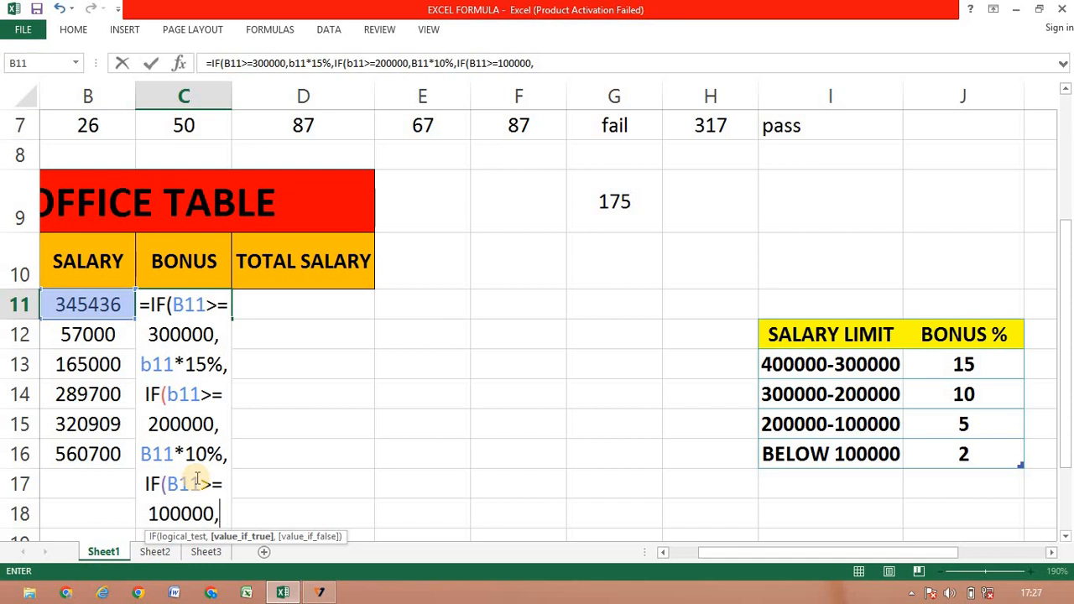
click(107, 303)
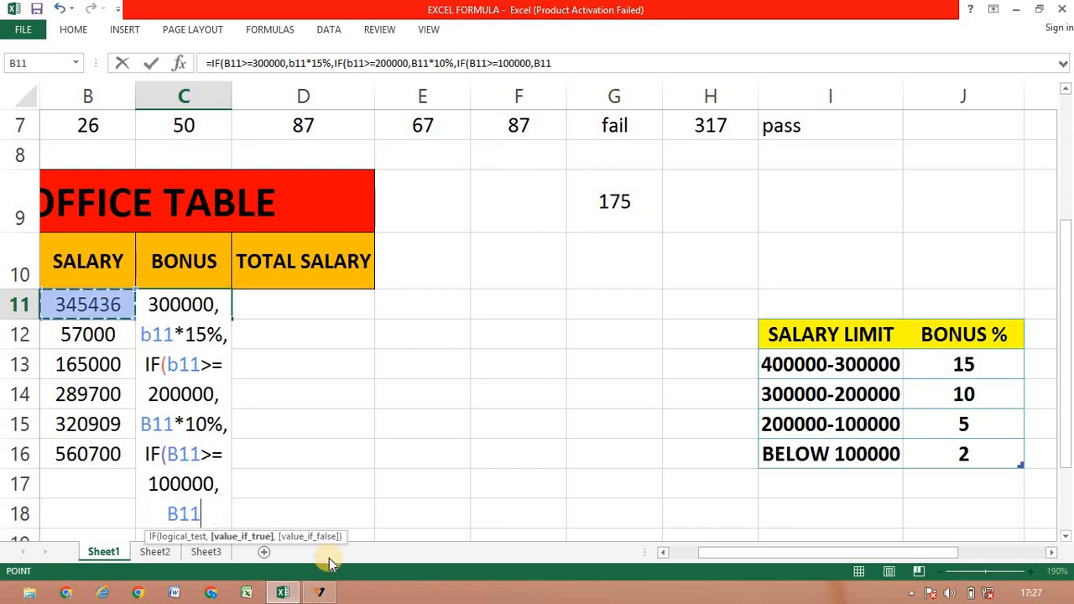
text(*5%)
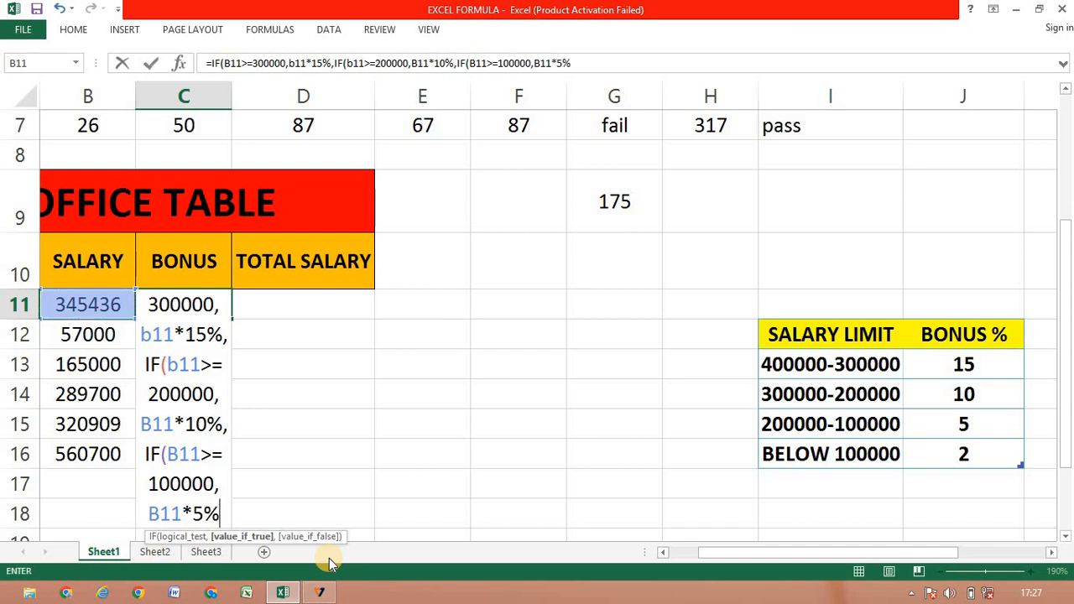
text(,if)
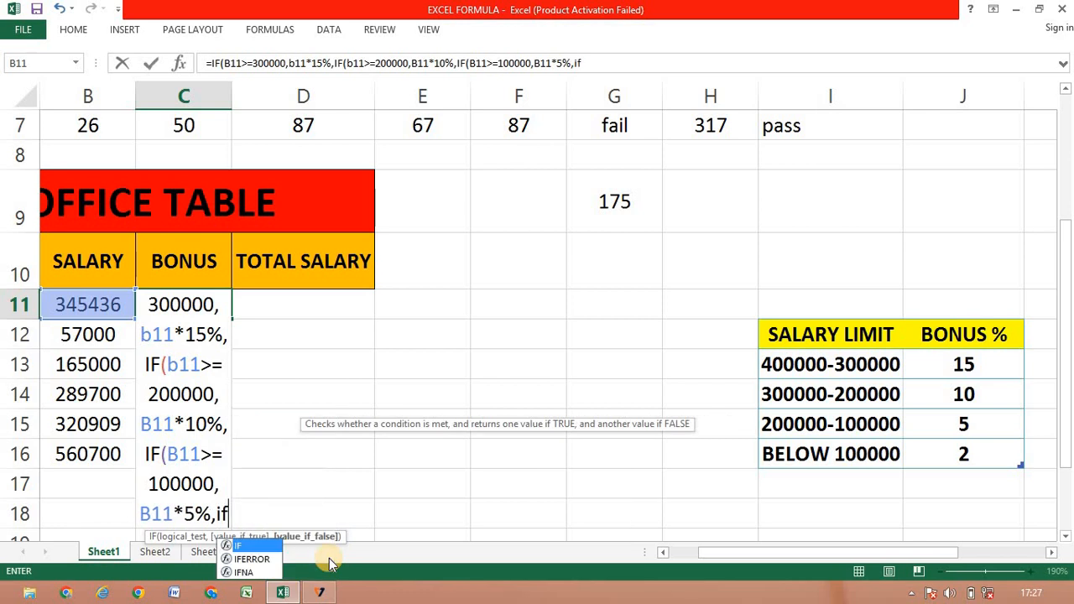
key(Tab)
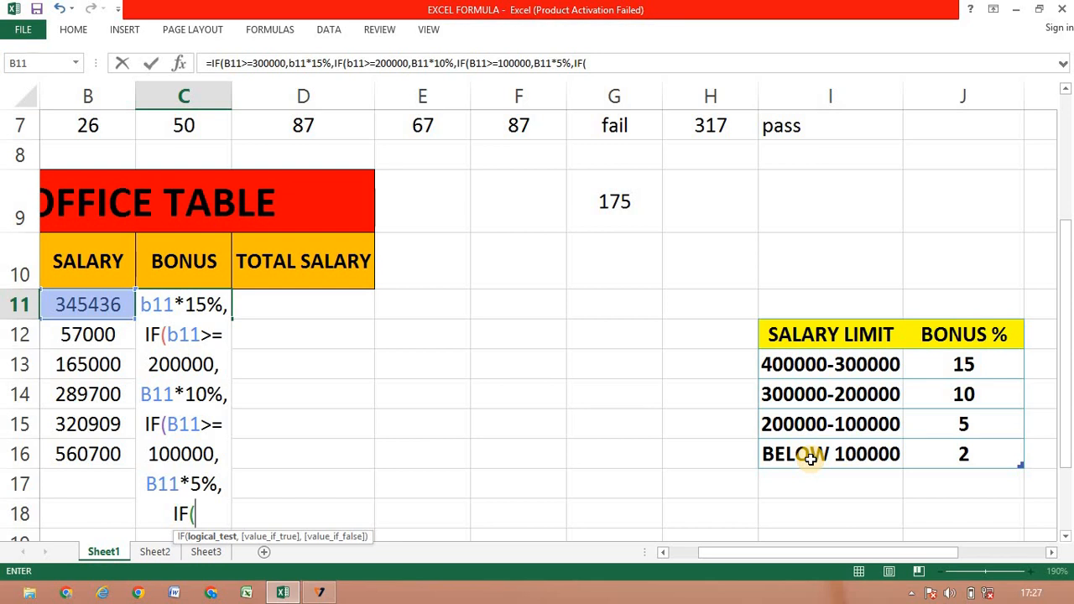
key(BackSpace)
key(BackSpace)
key(BackSpace)
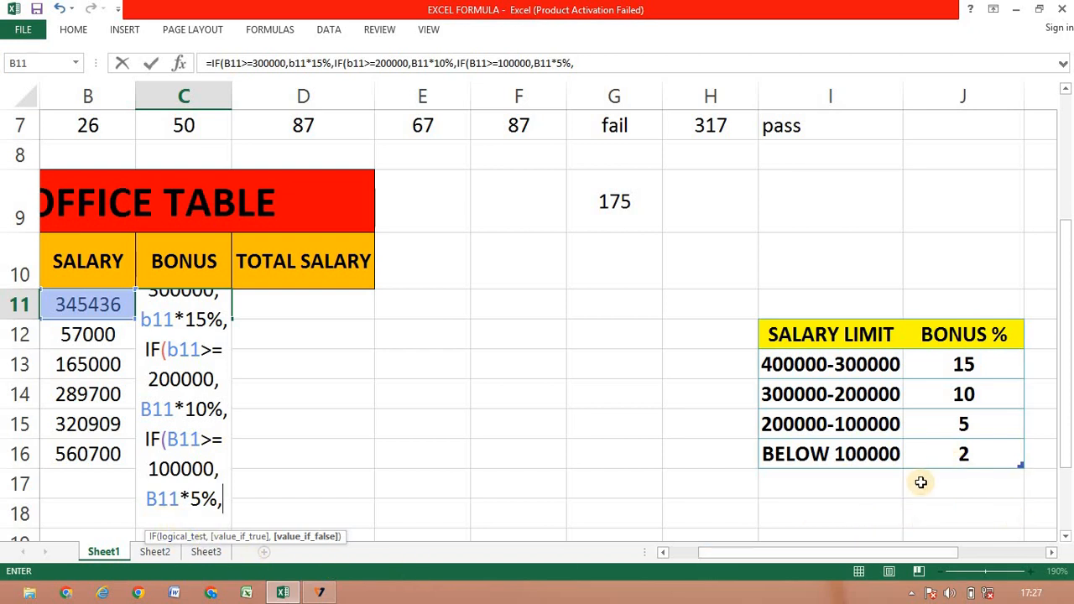
Step: Complete the C11 formula with B11*2% as the final value if false, closing all three nested IFs, and enter it
click(73, 307)
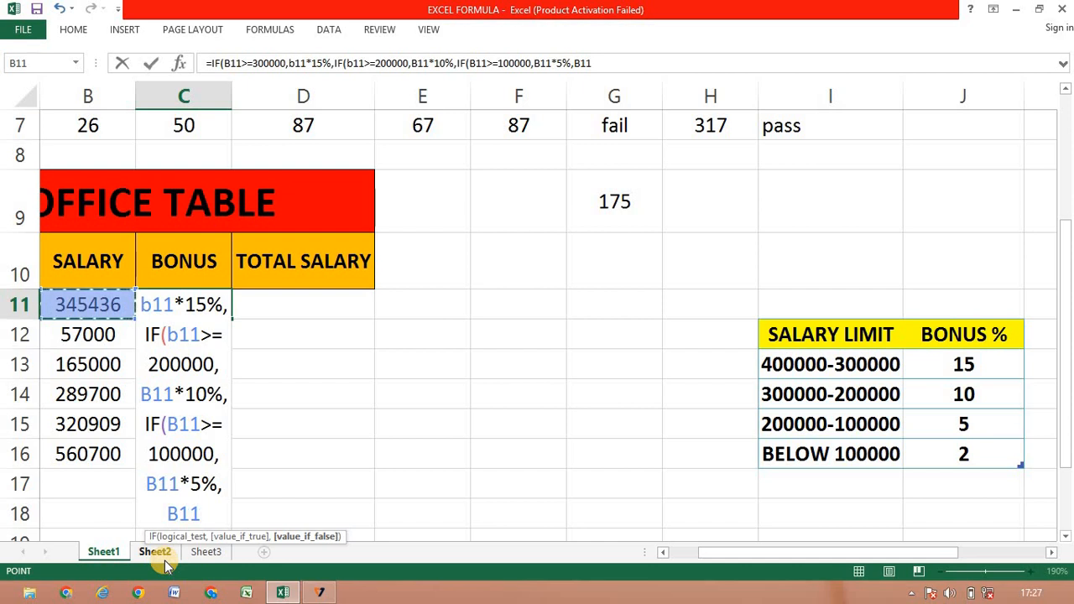
text(*2%)
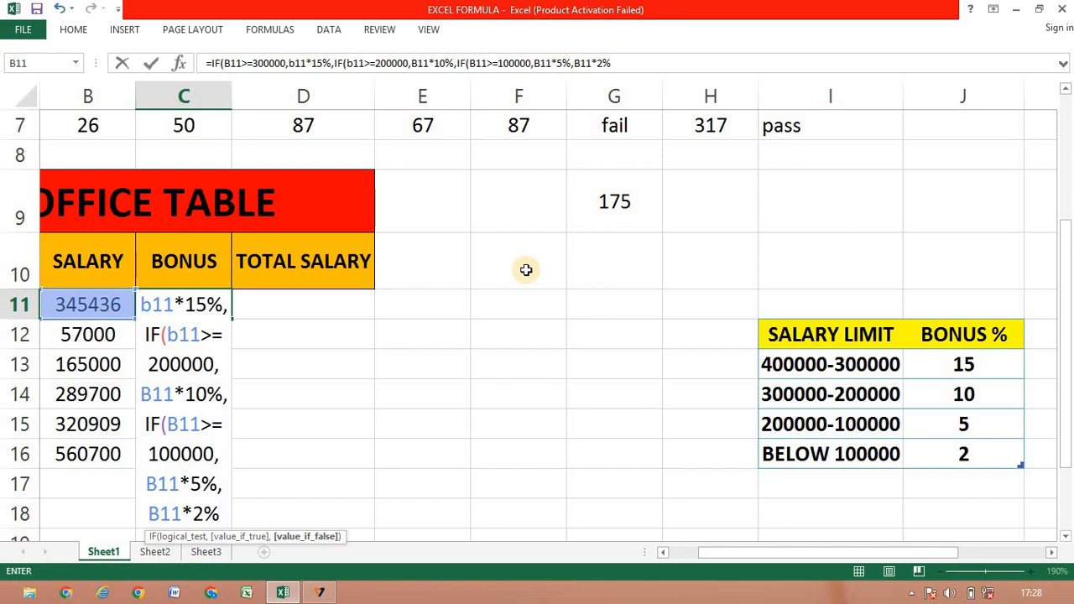
text())
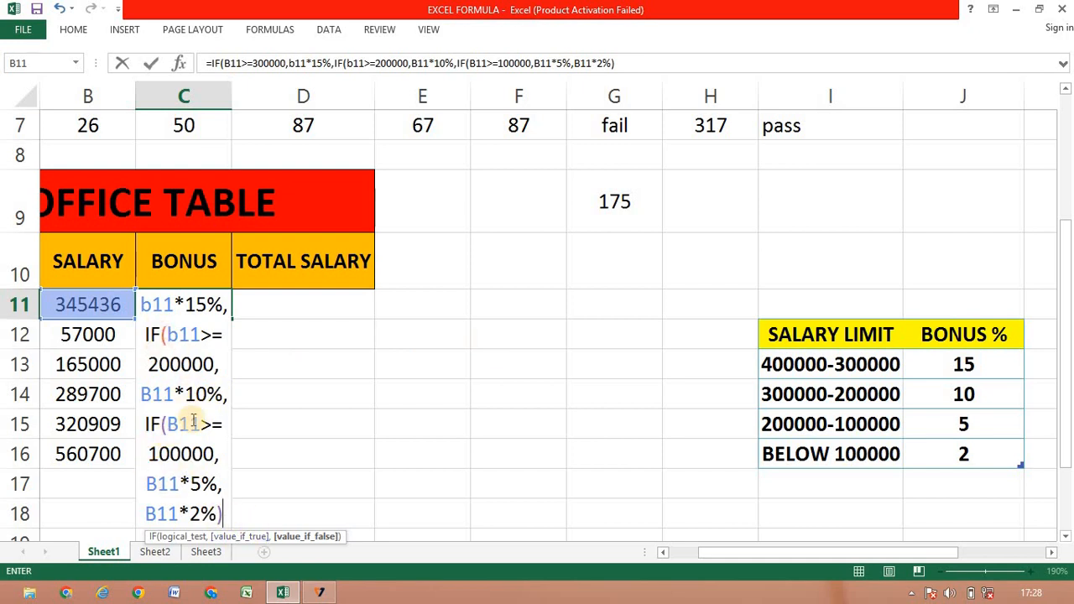
text())
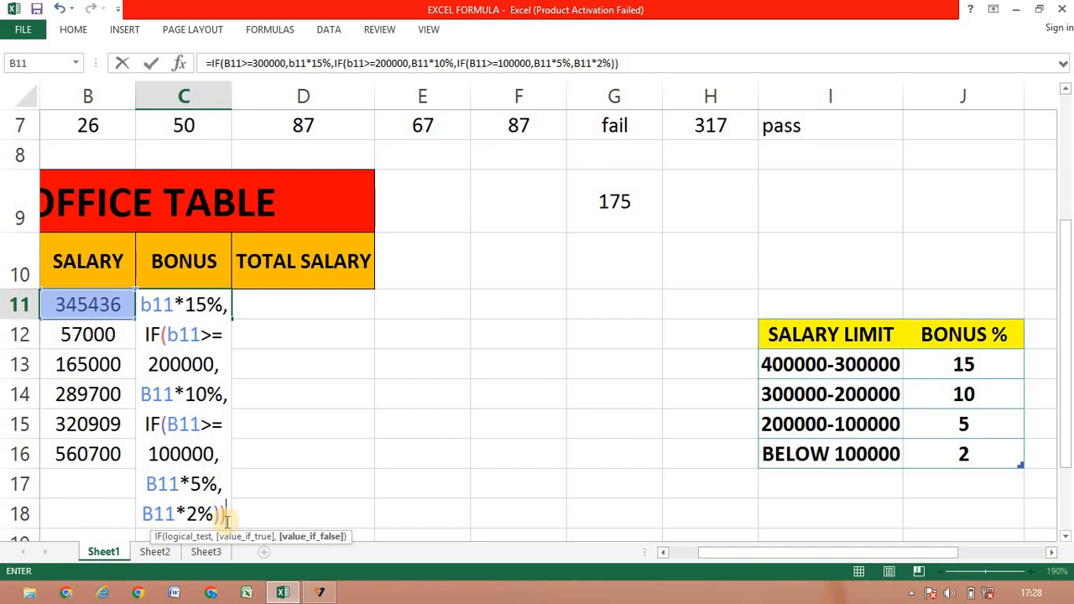
text())
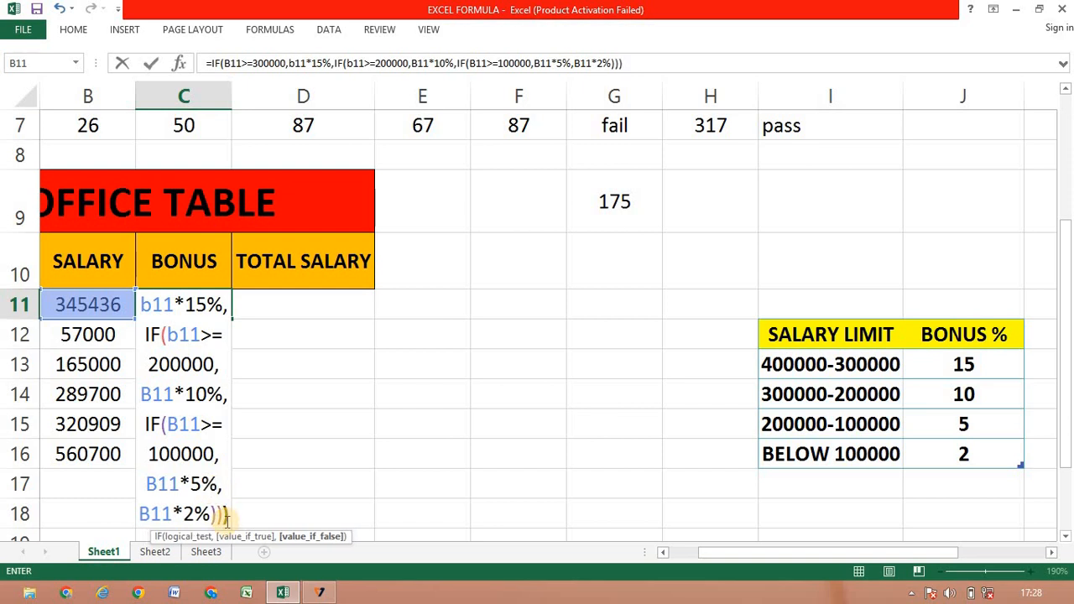
text())
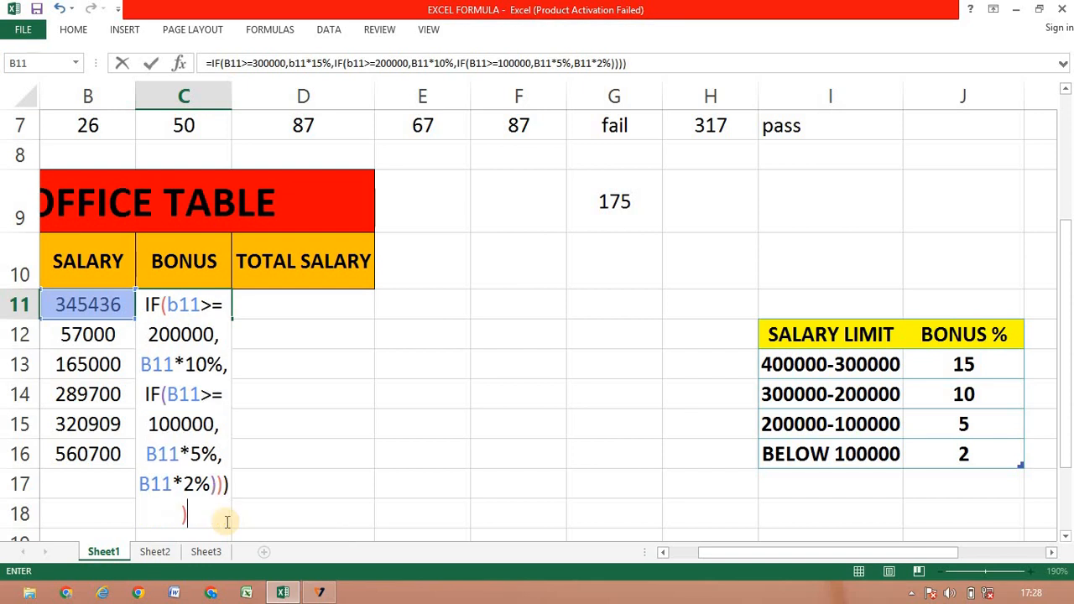
text())
text())
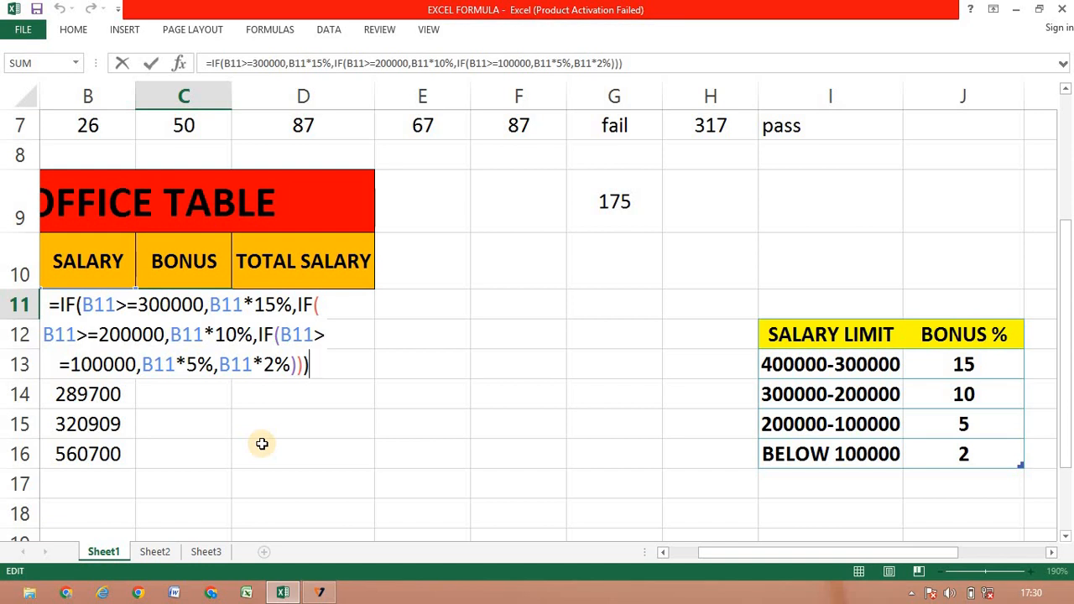
key(Return)
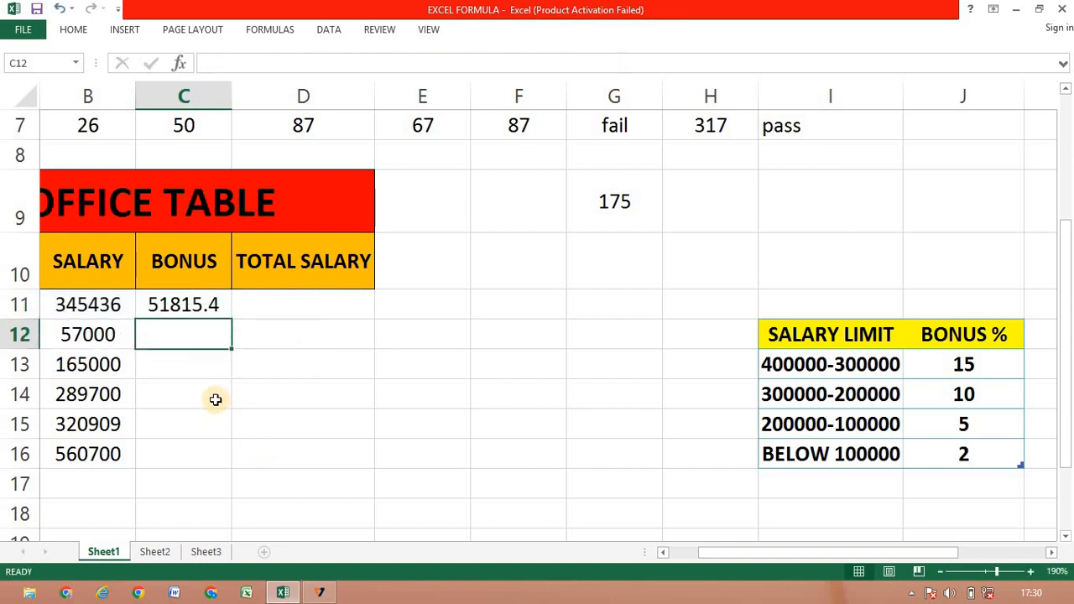
Step: Fill the nested IF bonus formula from C11 down through C16
click(203, 309)
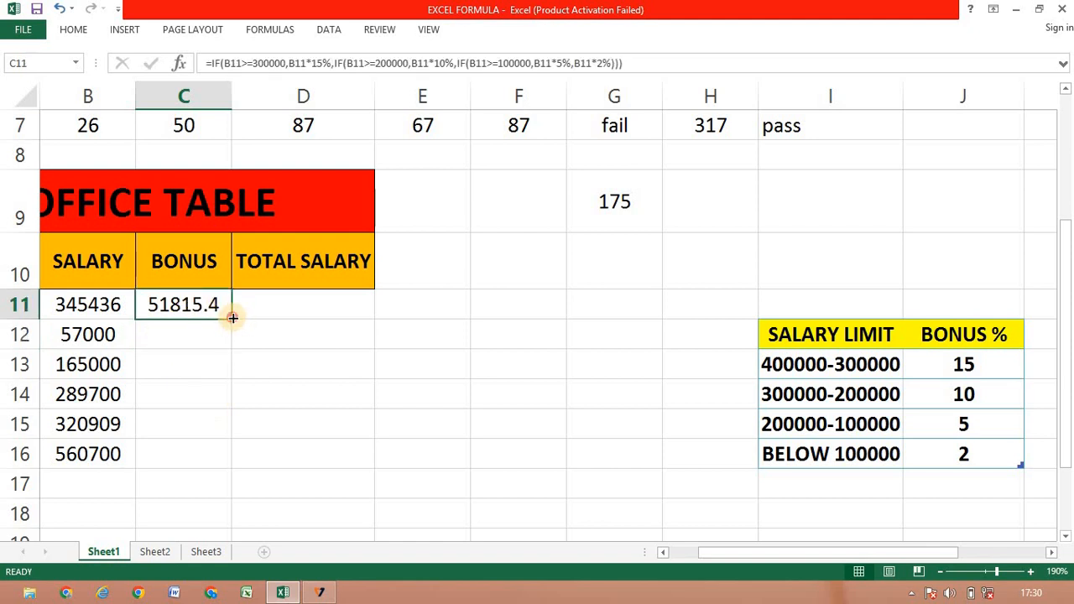
drag(232, 317, 230, 479)
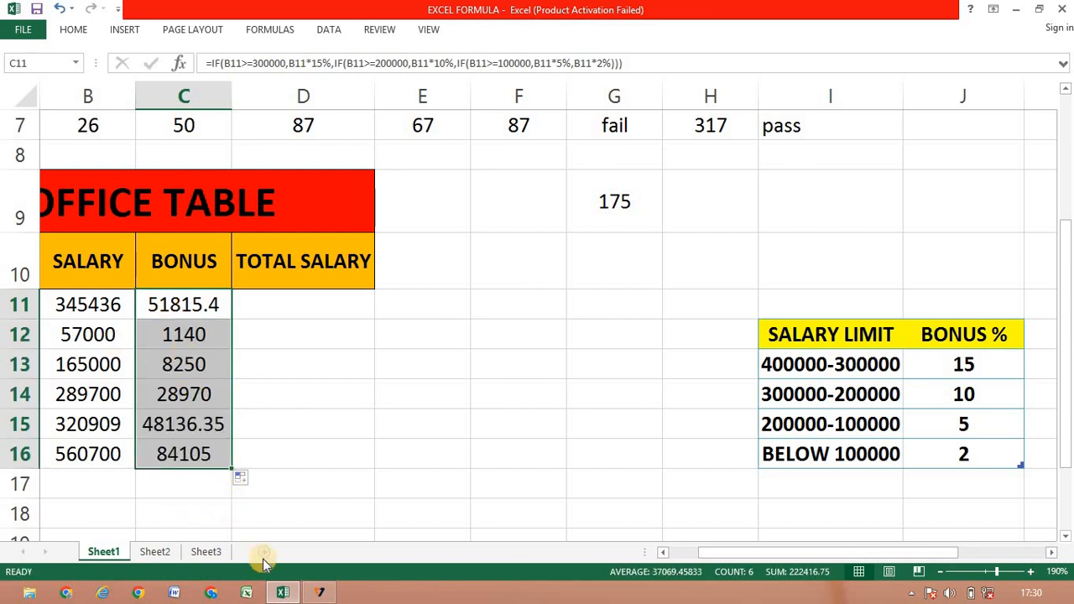
click(572, 422)
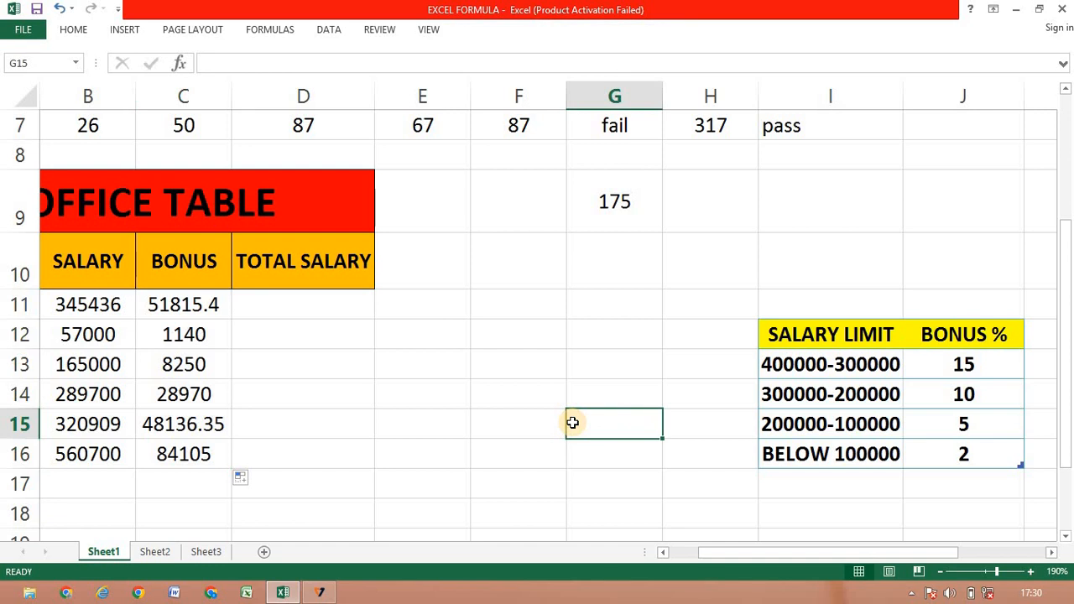
Step: Enter the check formula =B14*10% in G16 to verify the bonus for the salary in row 14
click(88, 392)
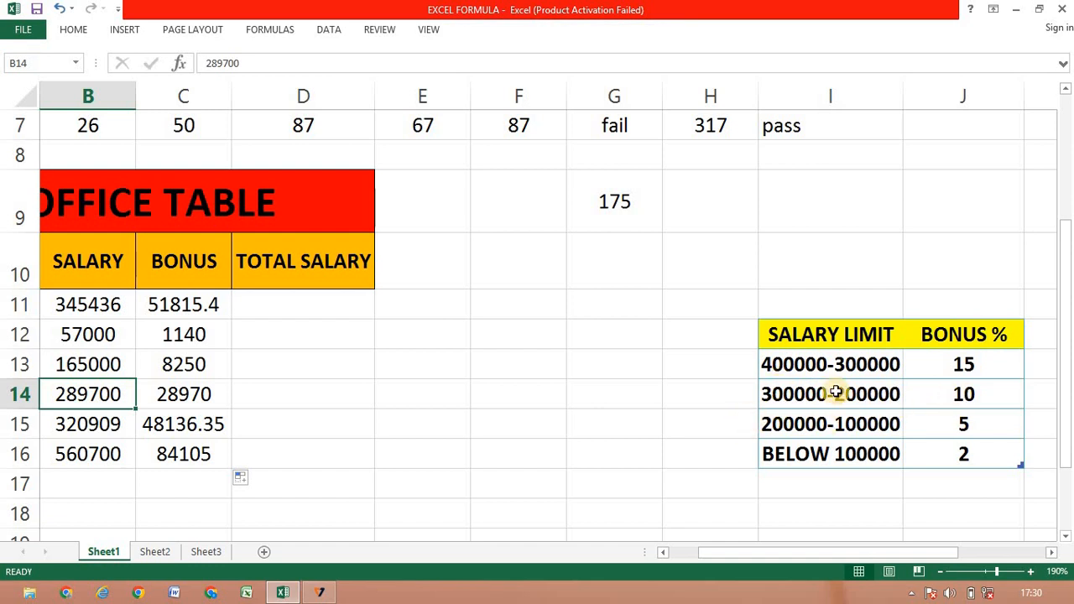
click(623, 467)
text(=)
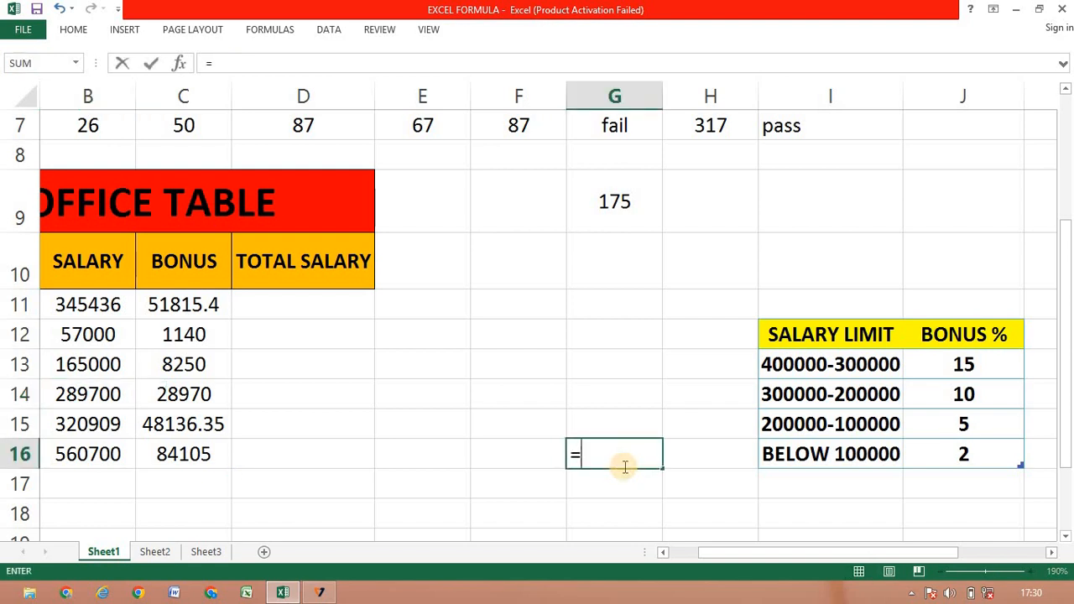
click(81, 392)
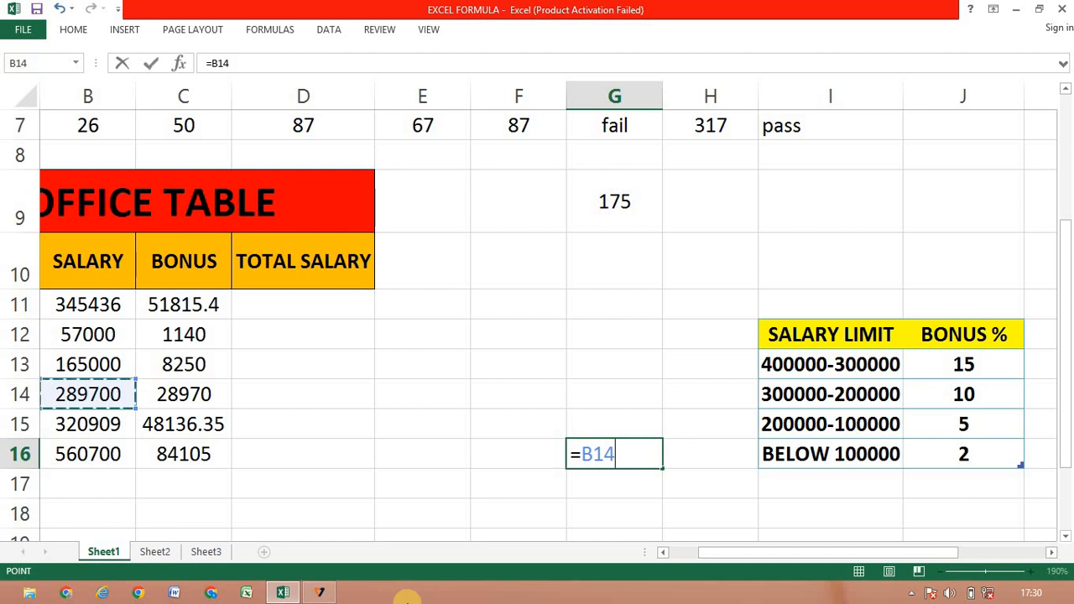
text(*1)
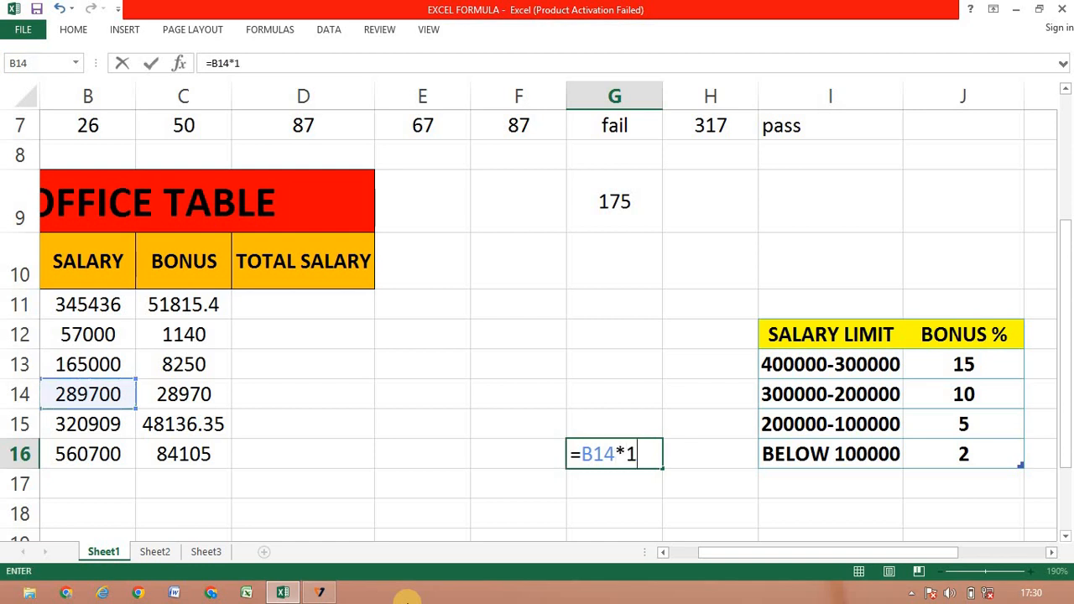
text(0%)
key(Return)
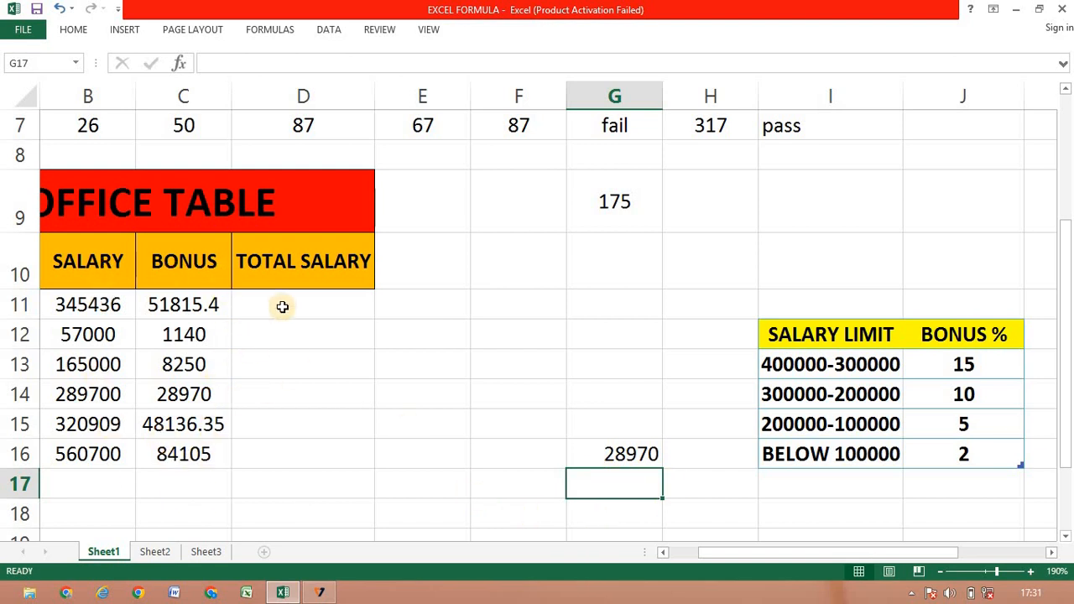
Step: Enter a SUM formula over B11:C11 in D11 to calculate the first total salary
click(282, 307)
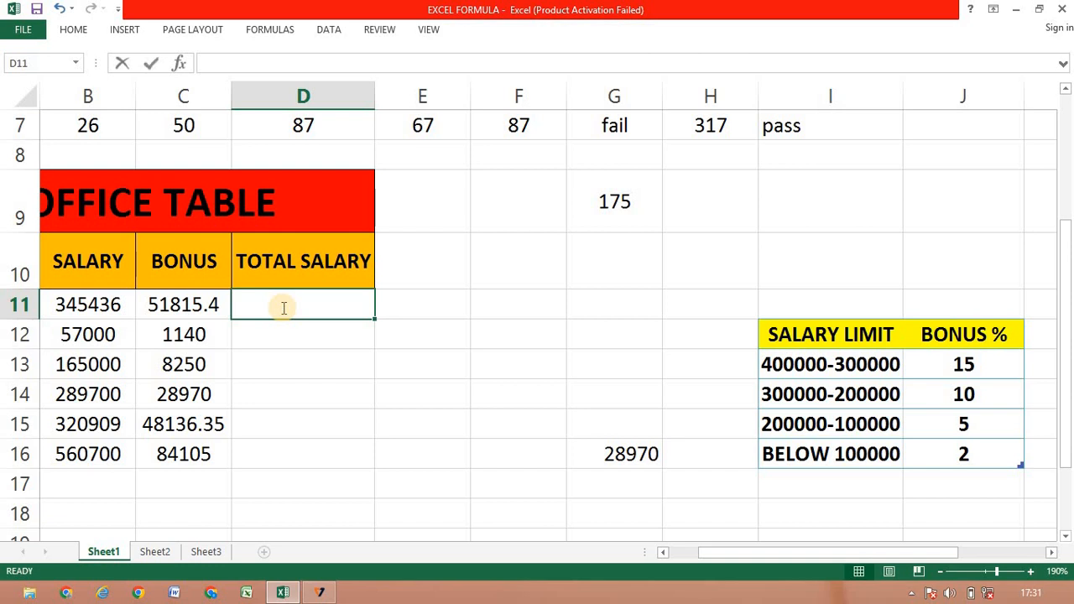
text(=si)
key(BackSpace)
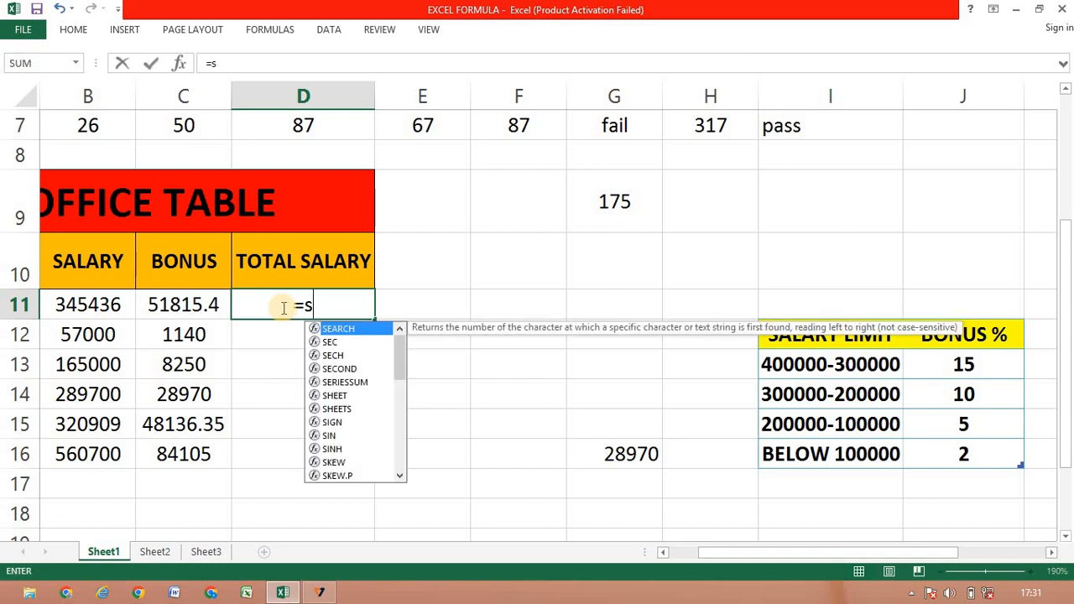
text(um()
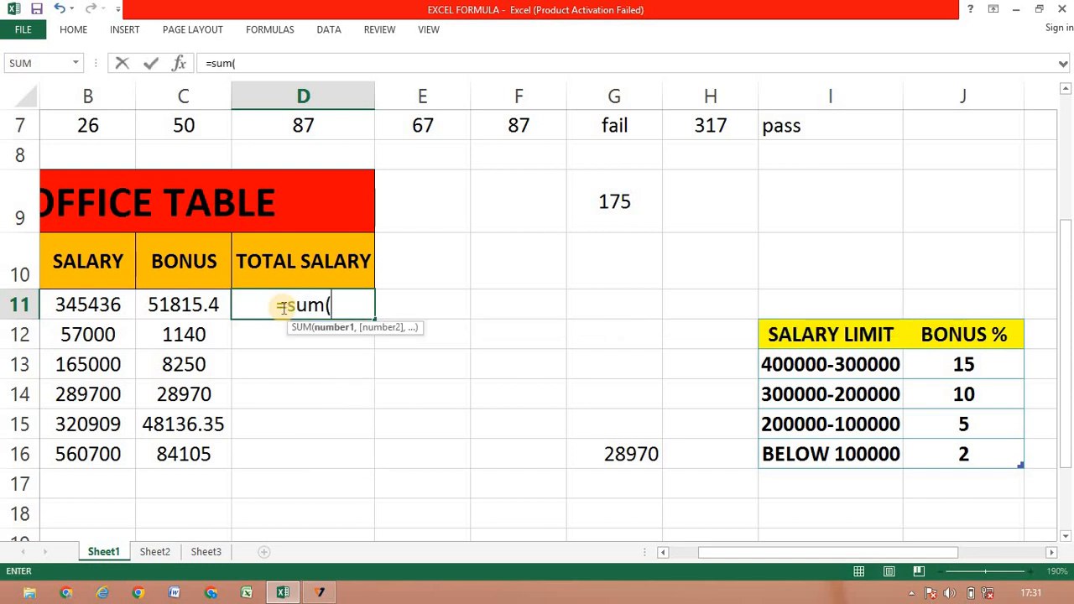
drag(101, 308, 192, 307)
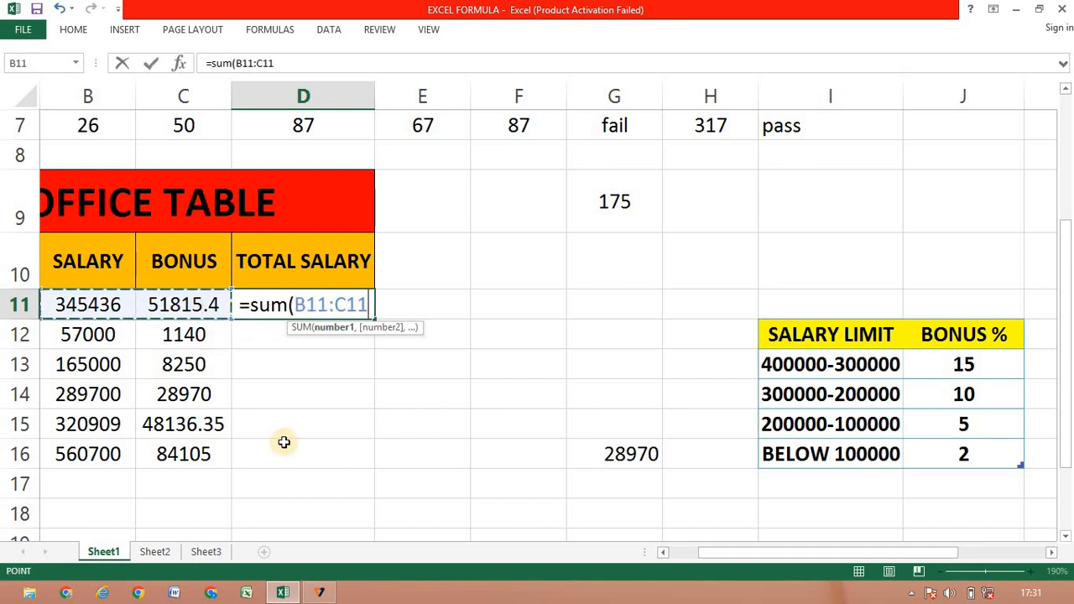
key(Return)
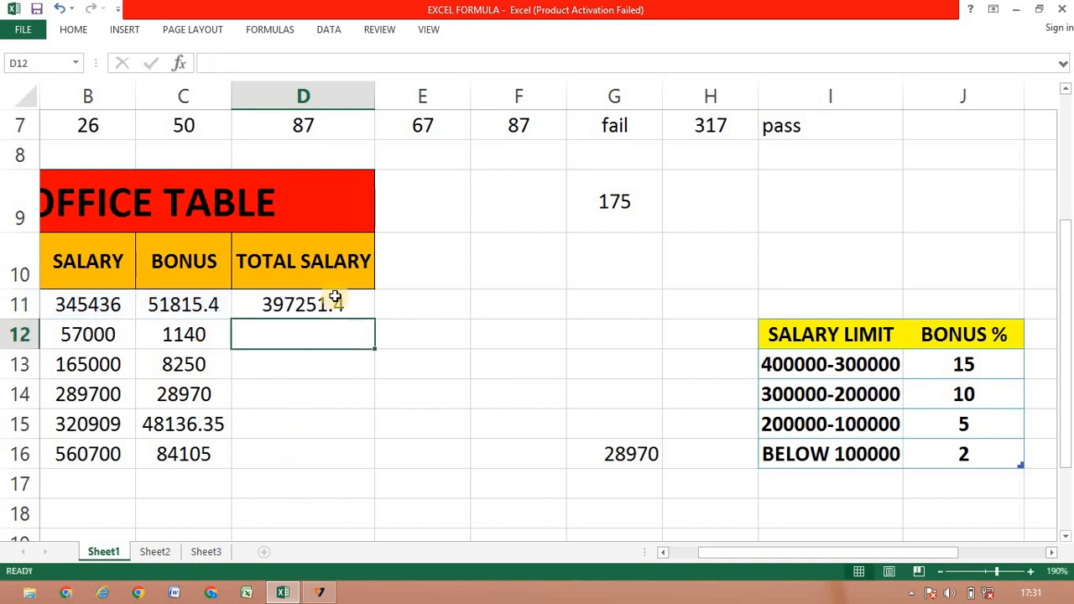
Step: Fill the total salary formula from D11 down through D16
click(335, 301)
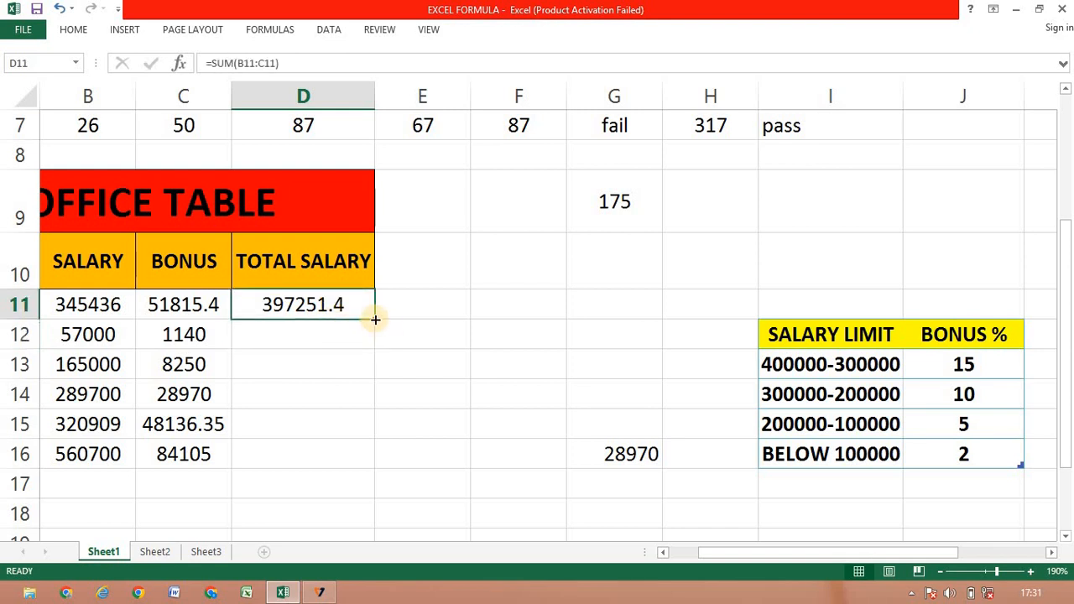
drag(375, 320, 364, 465)
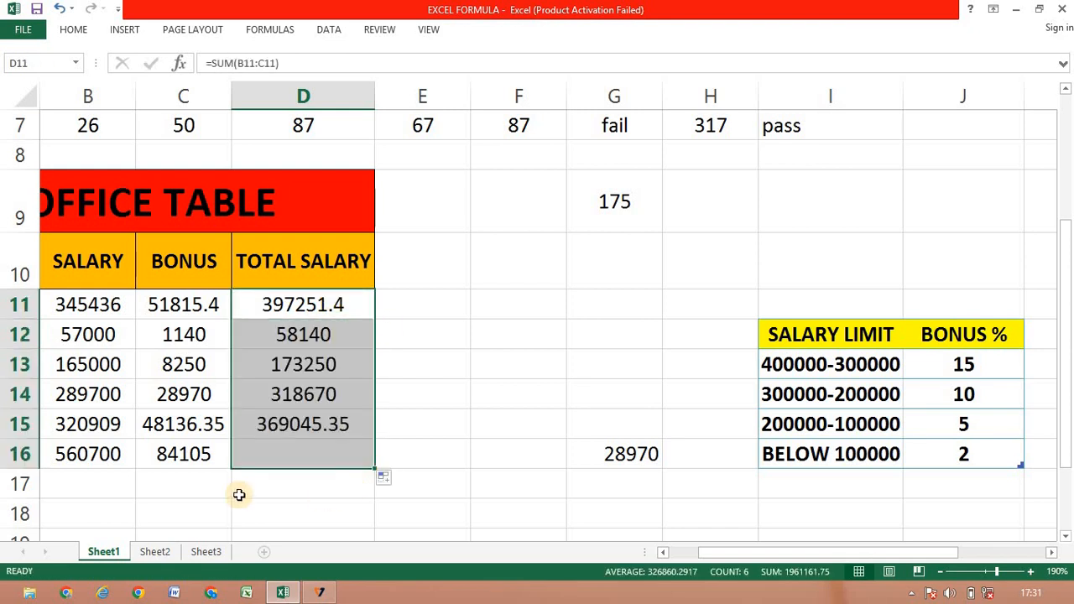
click(663, 554)
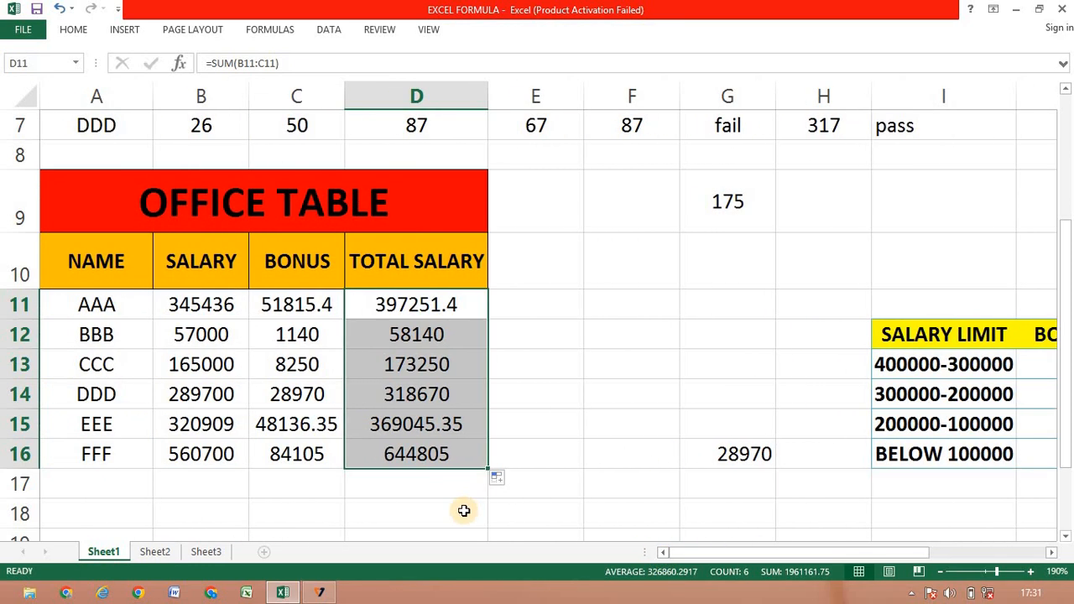
click(548, 385)
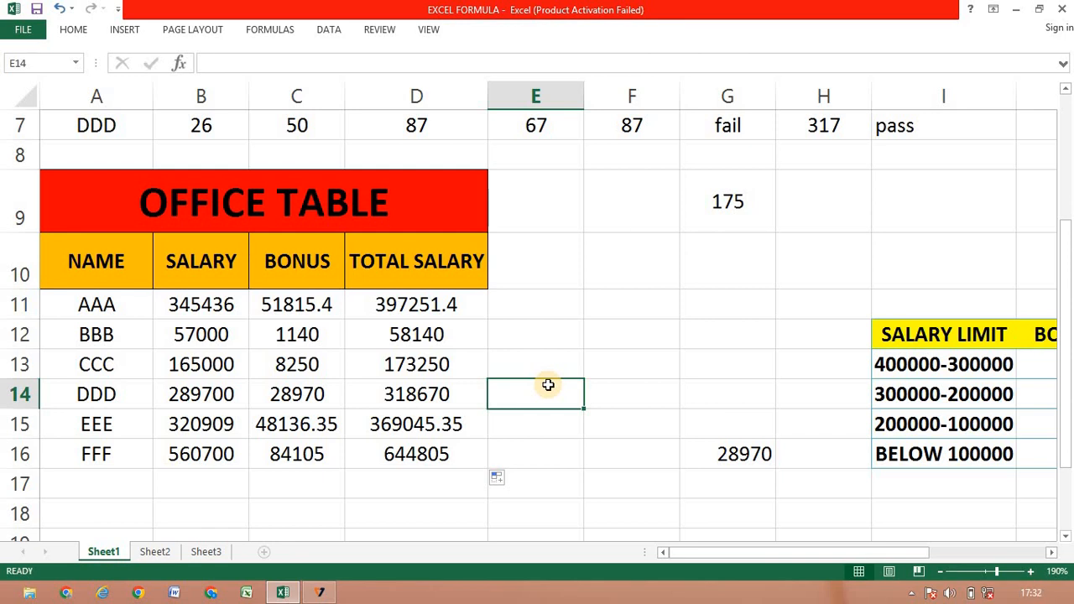
Step: Review the IF formulas in the Tamil mark result cells G4 and G5 and the nested IF bonus formula in C11
scroll(547, 384, up, 2)
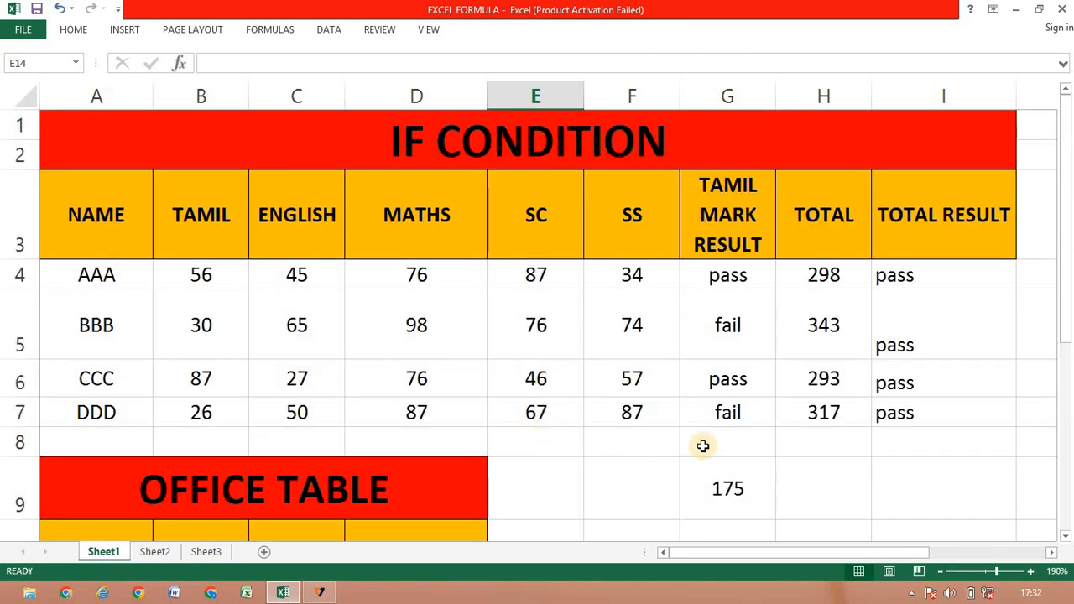
click(743, 279)
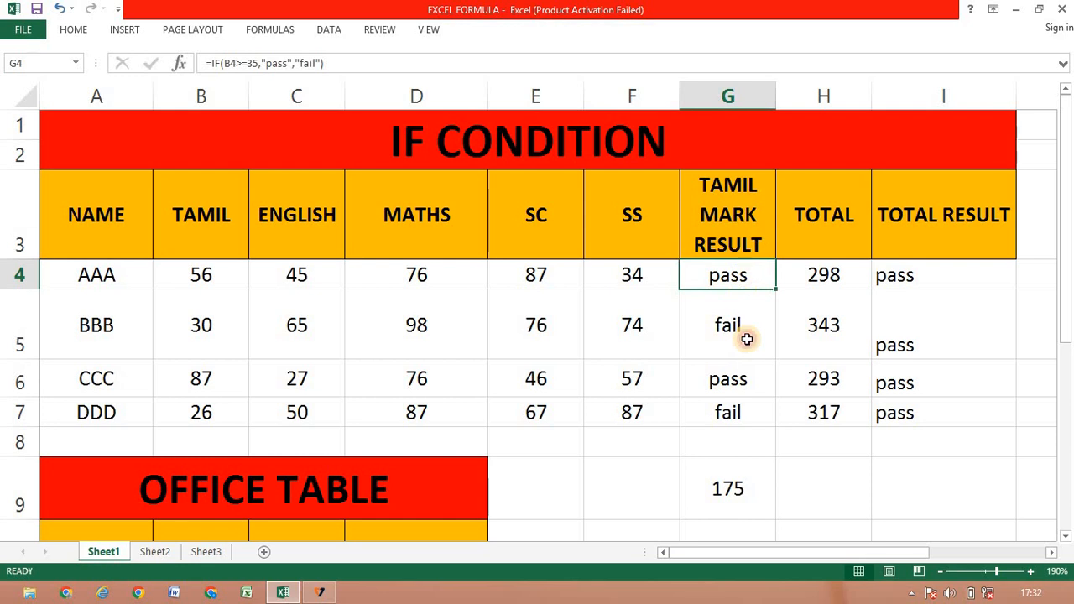
click(747, 335)
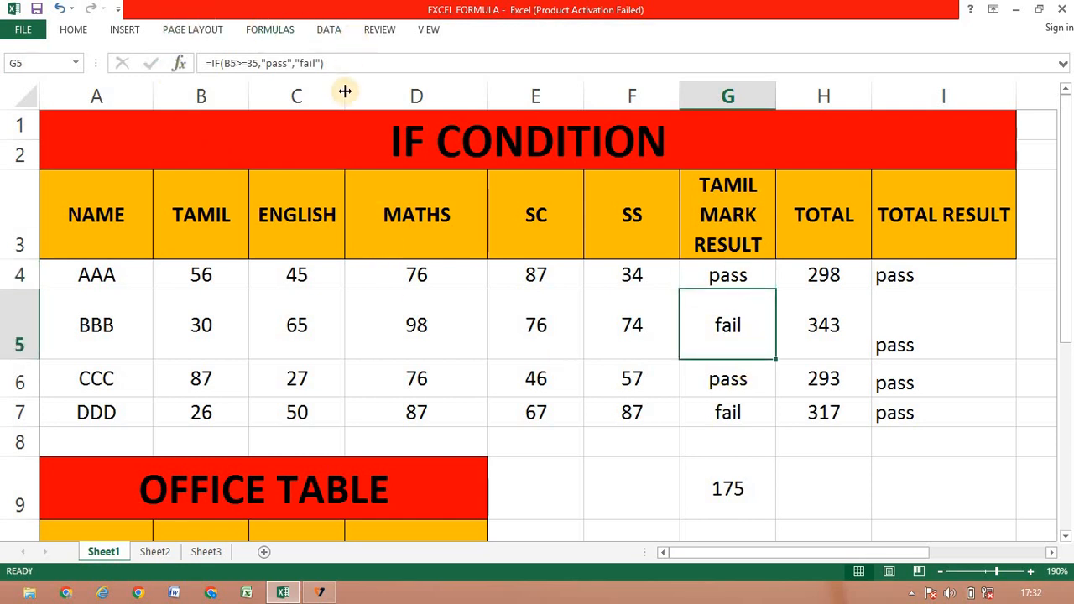
scroll(326, 348, down, 4)
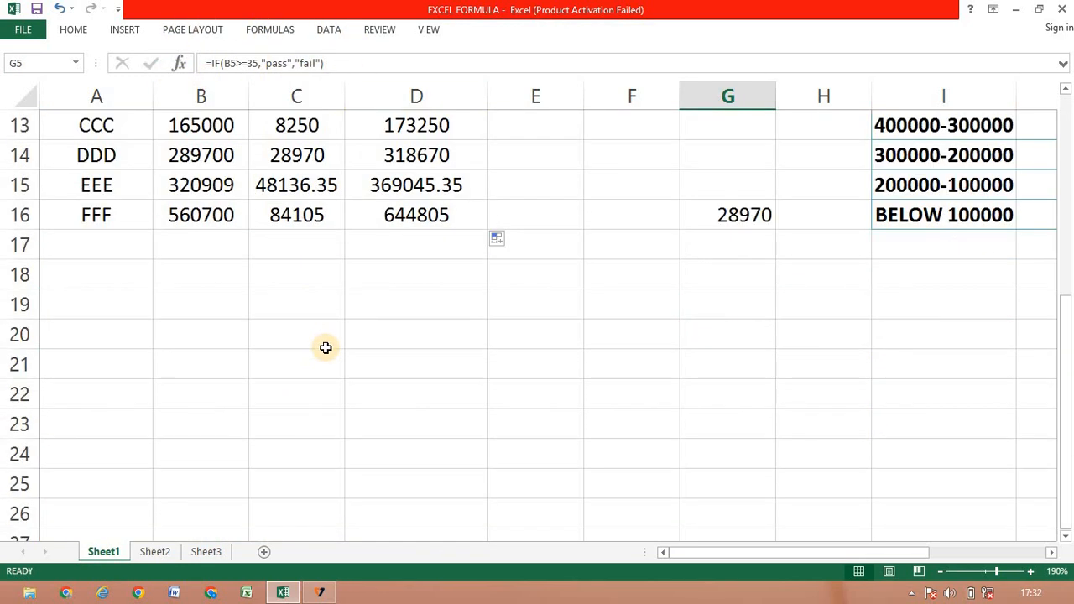
scroll(326, 347, up, 1)
scroll(326, 348, up, 1)
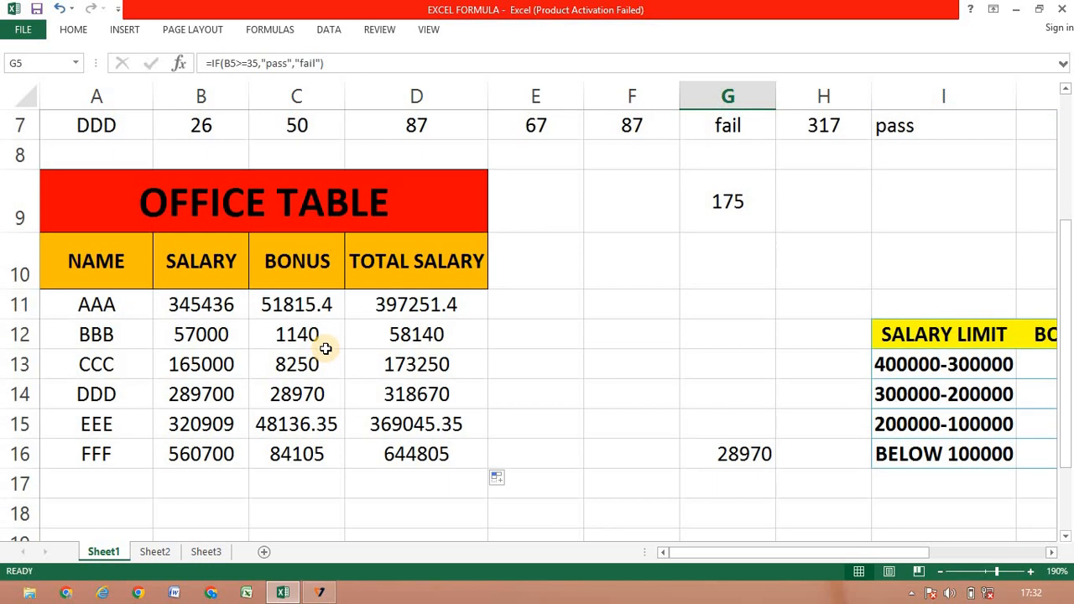
click(315, 309)
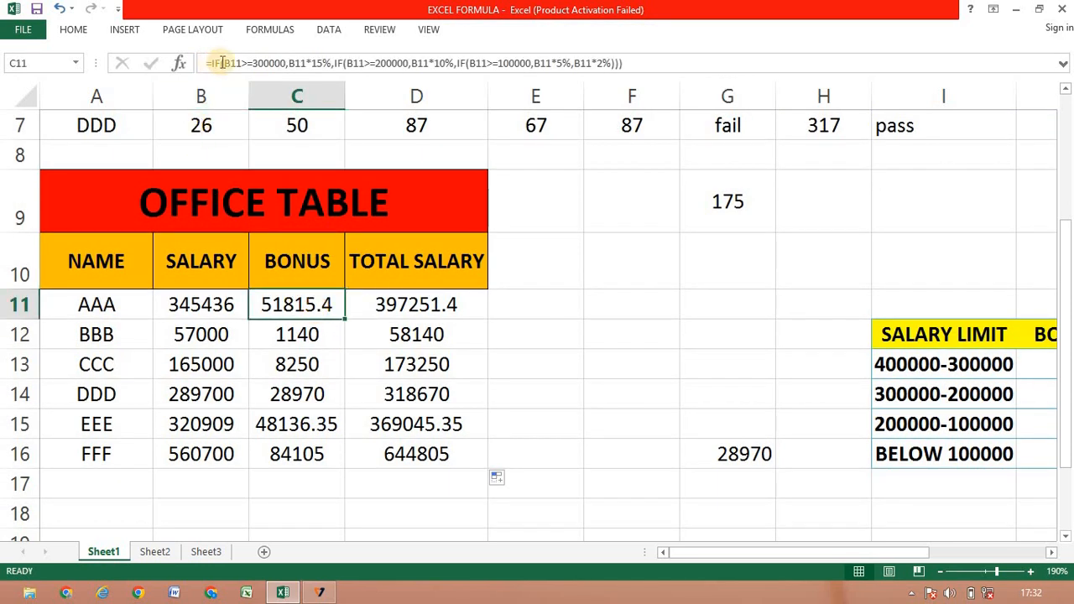